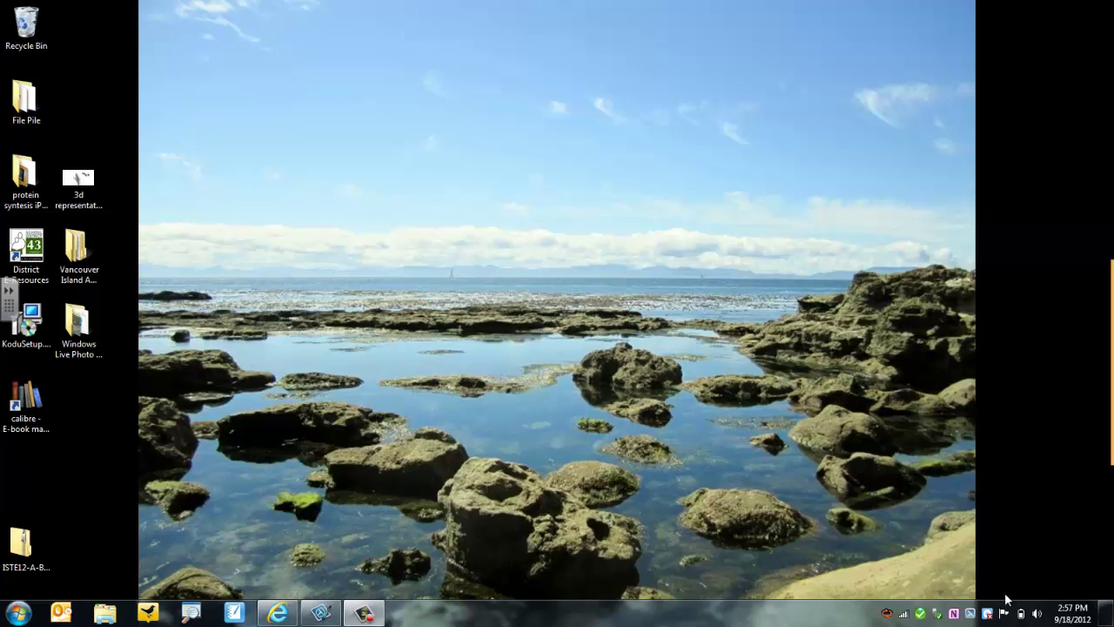
Open Snagit from the tray icon, try the Video and Text profiles, then settle on Image.
right_click(972, 614)
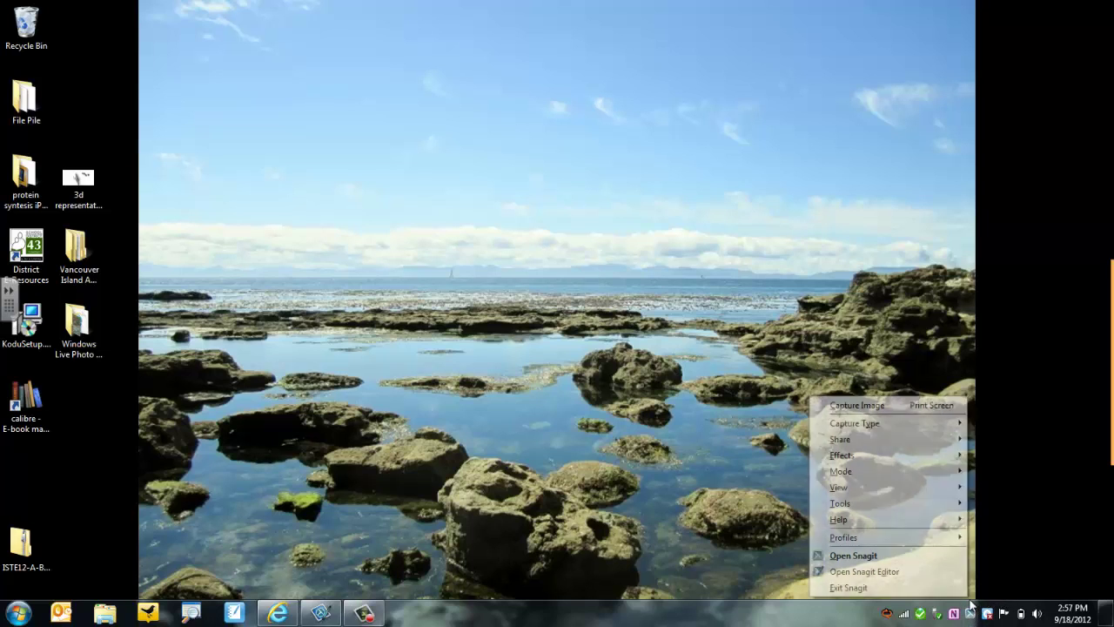
click(940, 562)
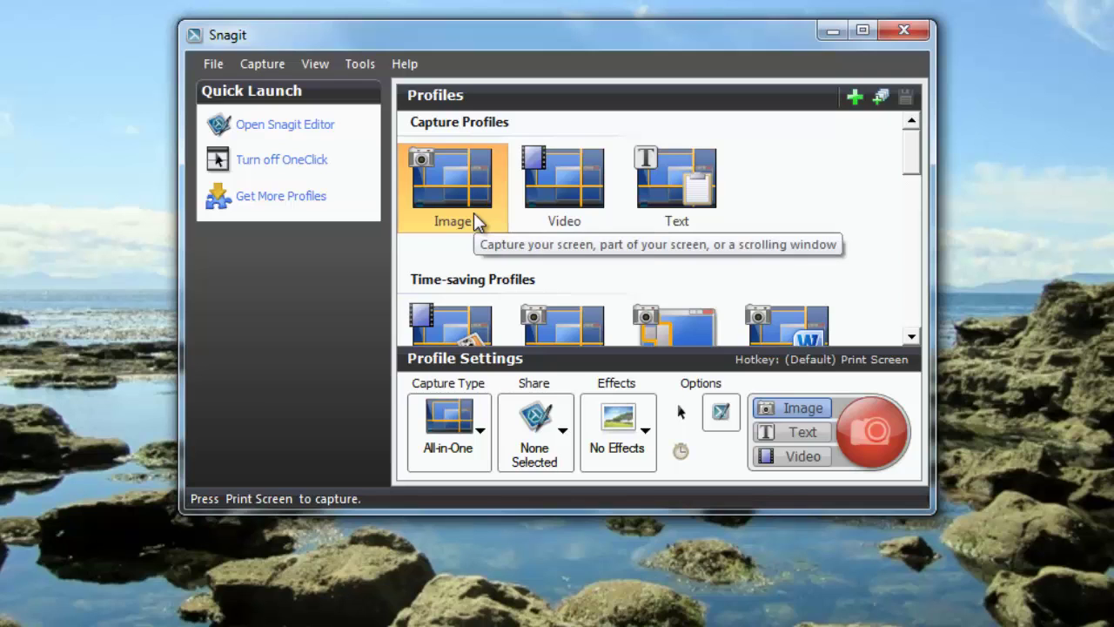
click(572, 178)
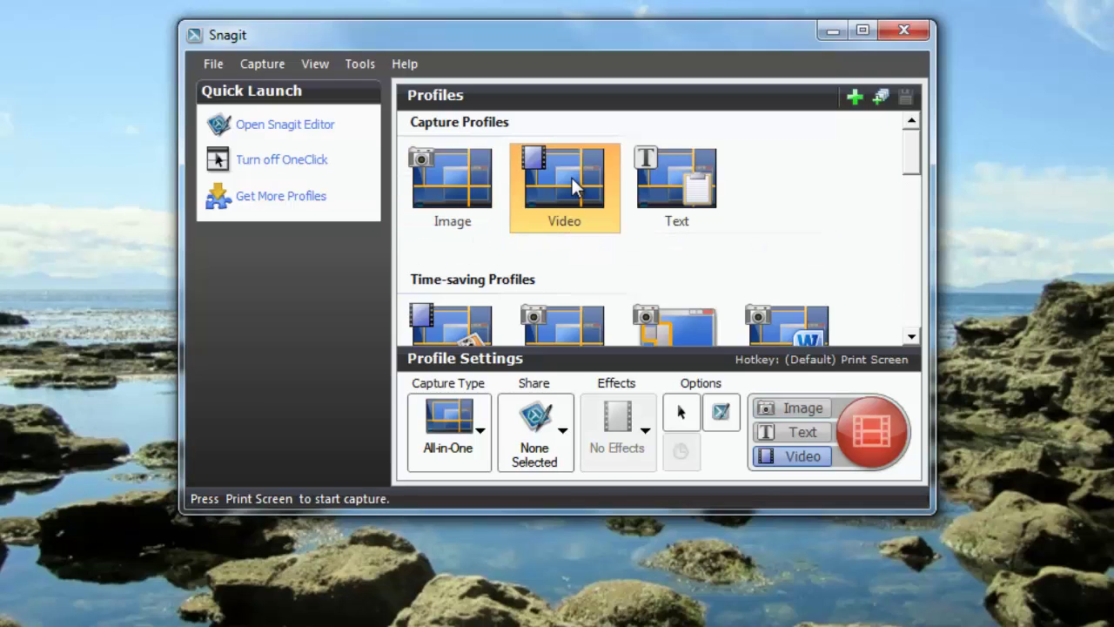
click(693, 197)
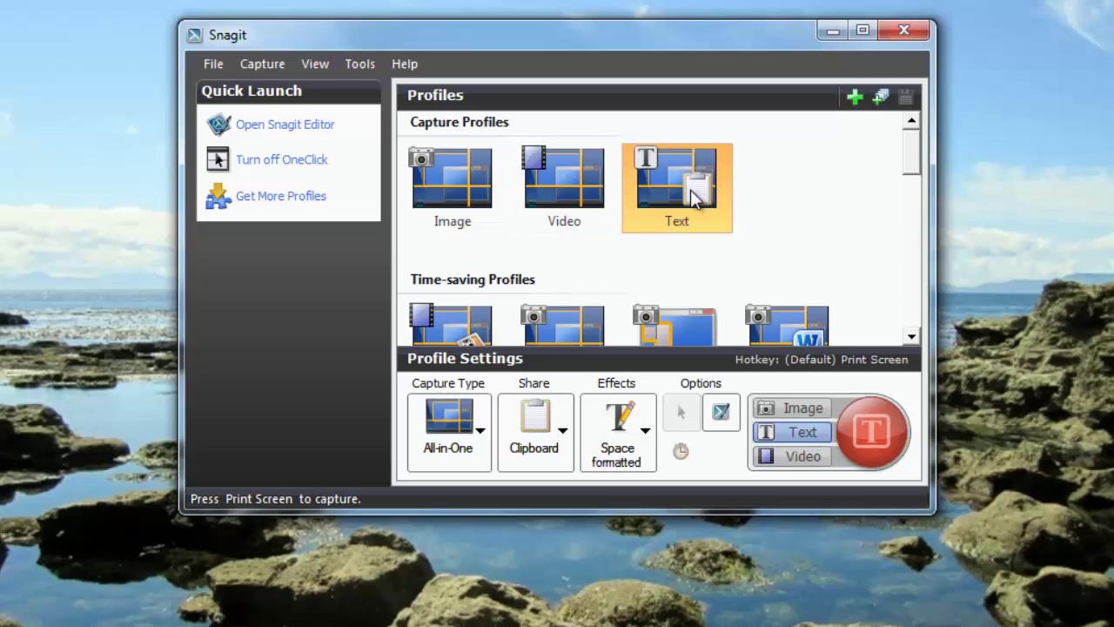
click(435, 194)
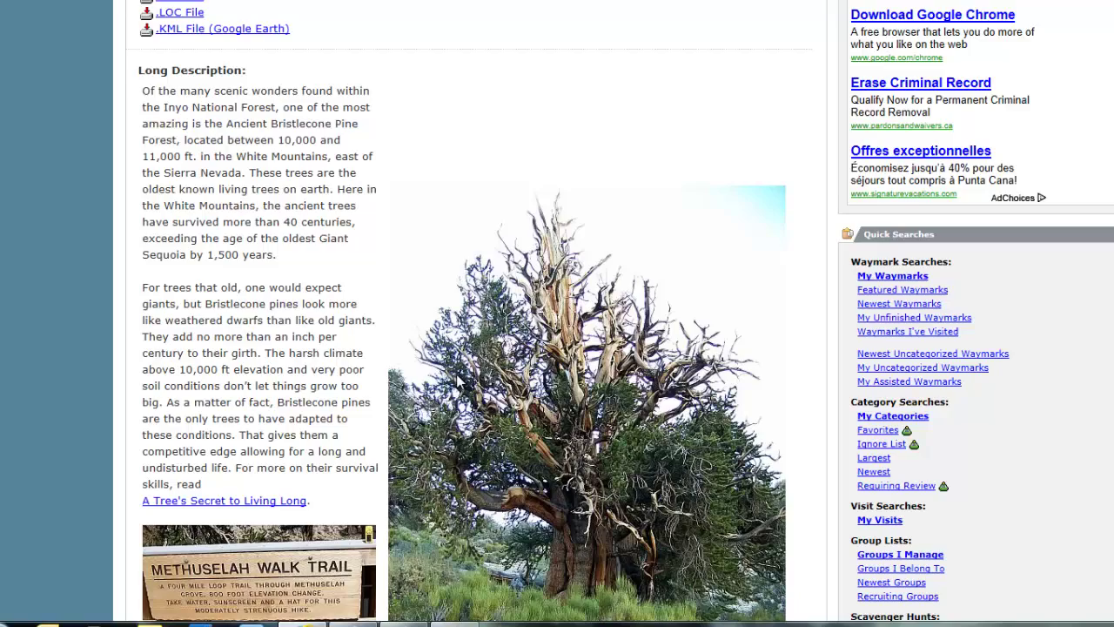
Scroll the Waymarking page to the Long Description and bristlecone photo, then return to Snagit.
scroll(459, 383, down, 4)
scroll(459, 383, up, 4)
scroll(557, 349, down, 1)
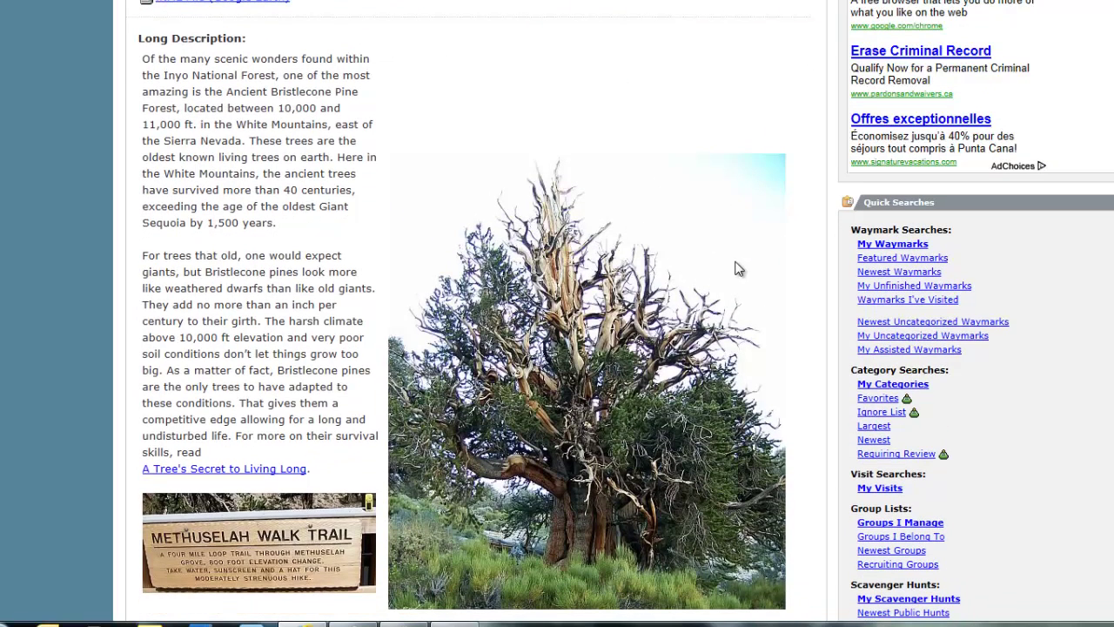
key(alt+Tab)
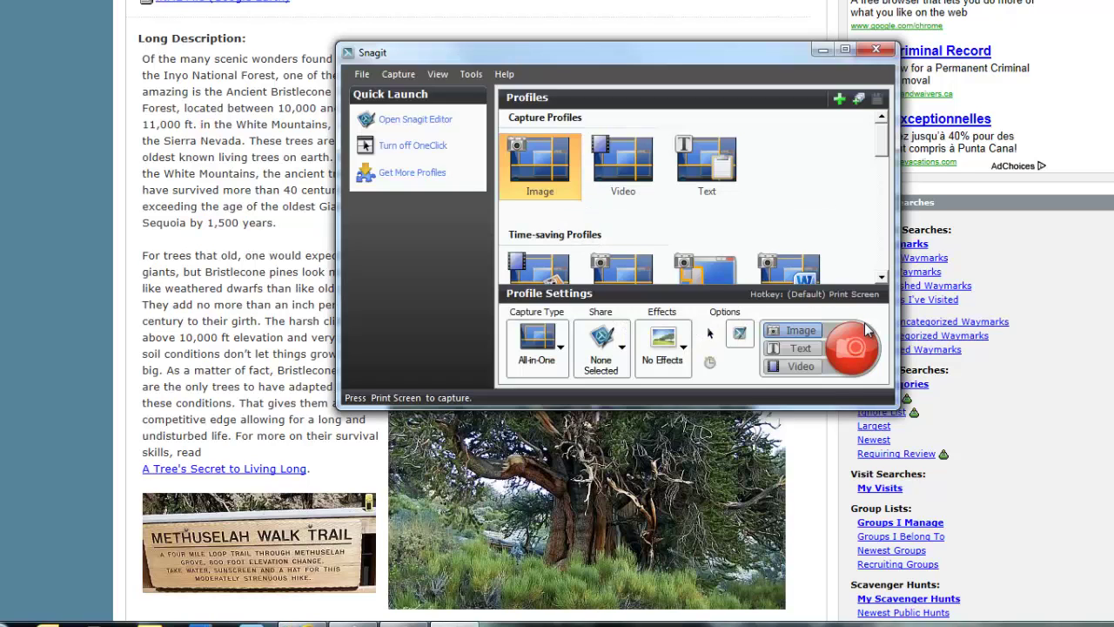
Capture an 810 x 723 region around the Long Description text and tree photo.
click(855, 350)
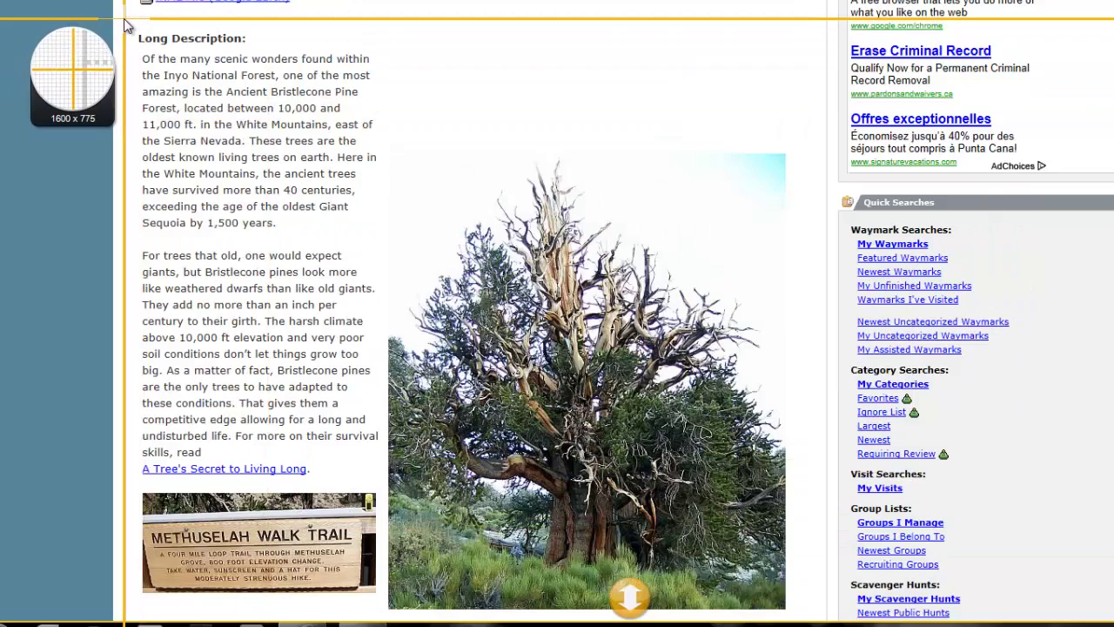
drag(126, 19, 791, 617)
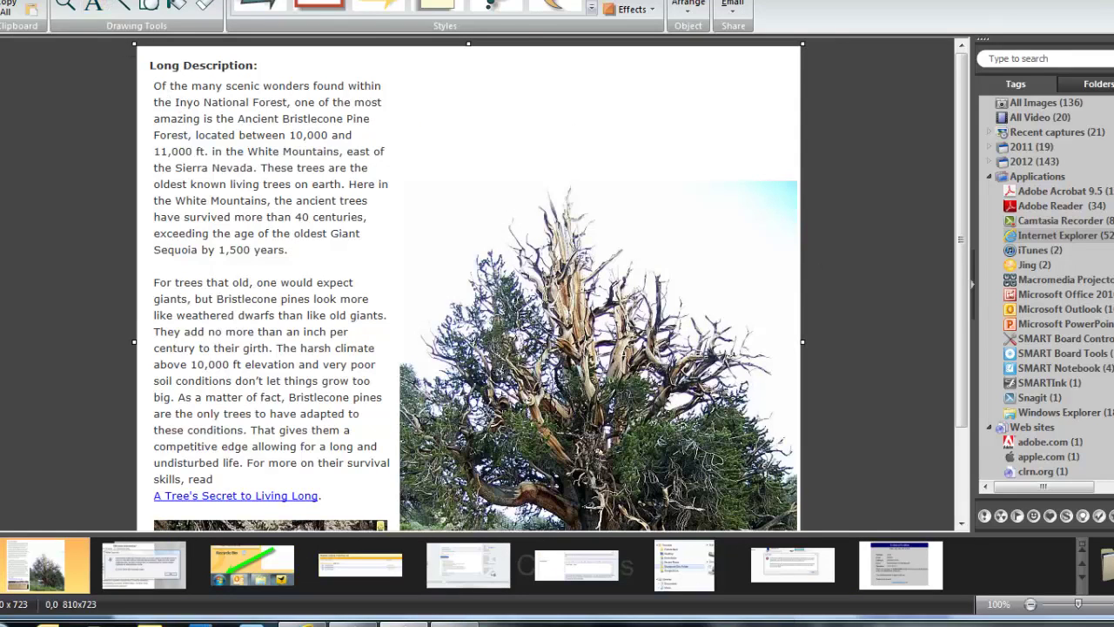
Resize the capture to 75 percent in Percent units, giving 608 x 543 pixels.
scroll(348, 13, down, 1)
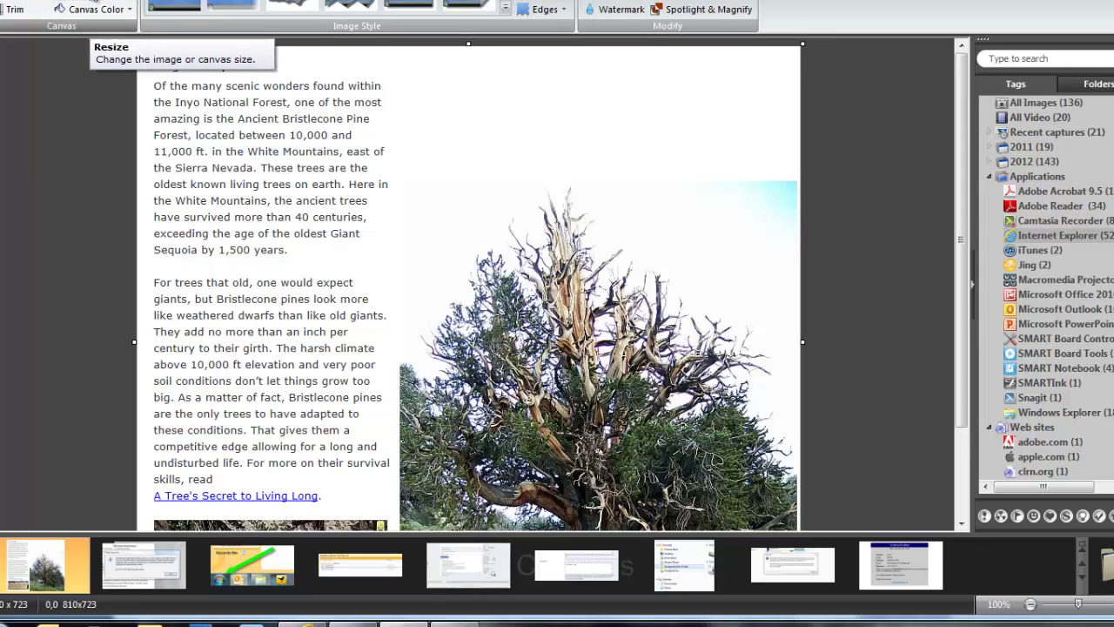
click(94, 2)
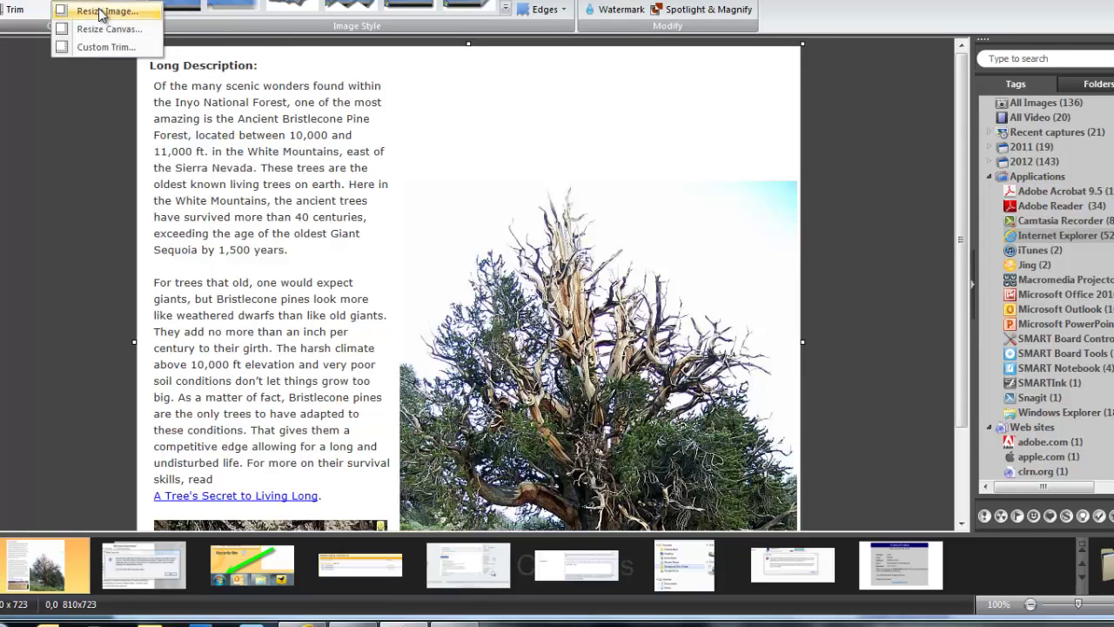
click(101, 12)
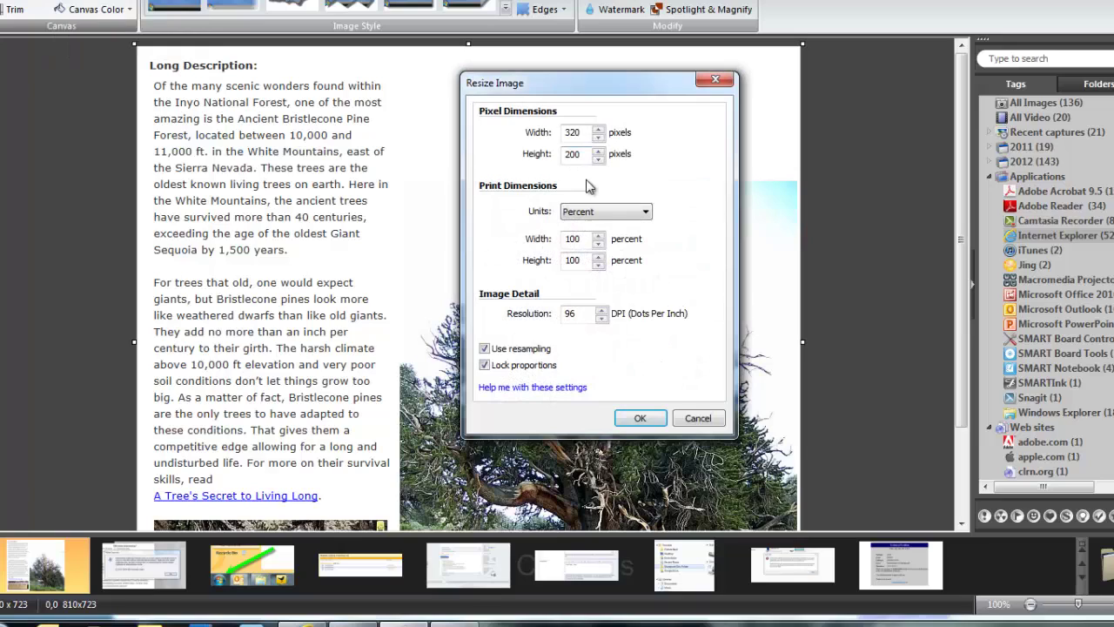
click(646, 214)
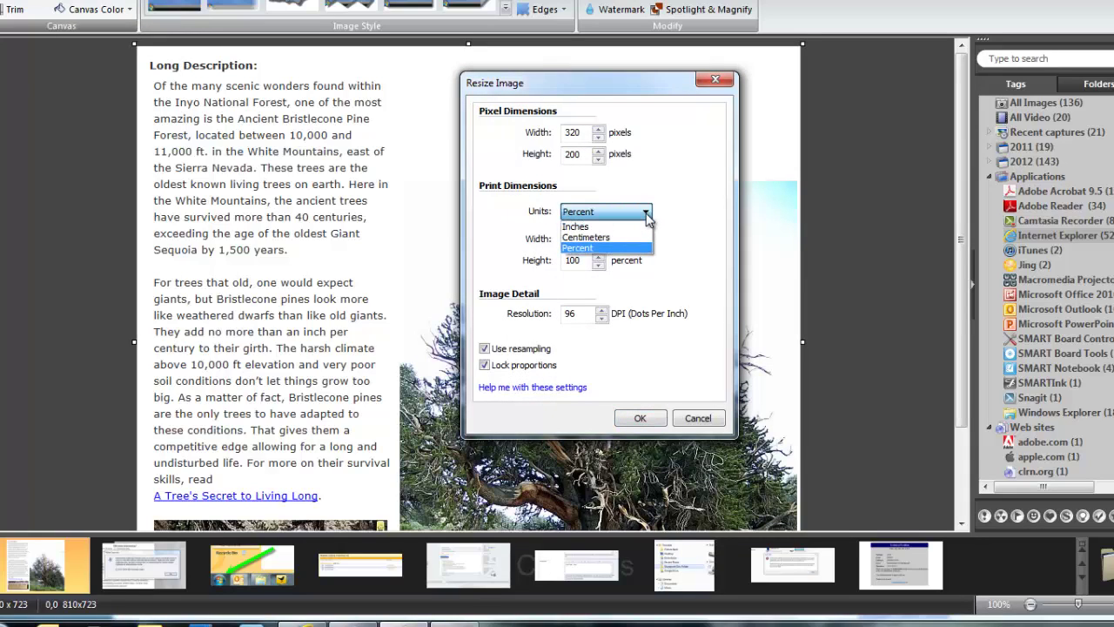
click(648, 216)
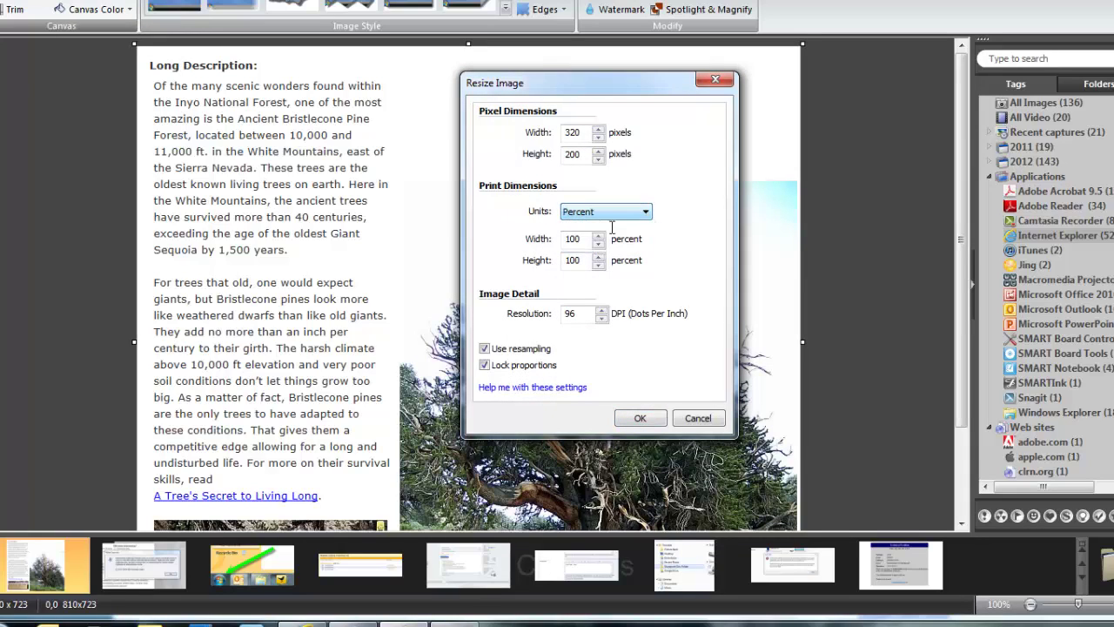
double_click(583, 240)
text(75)
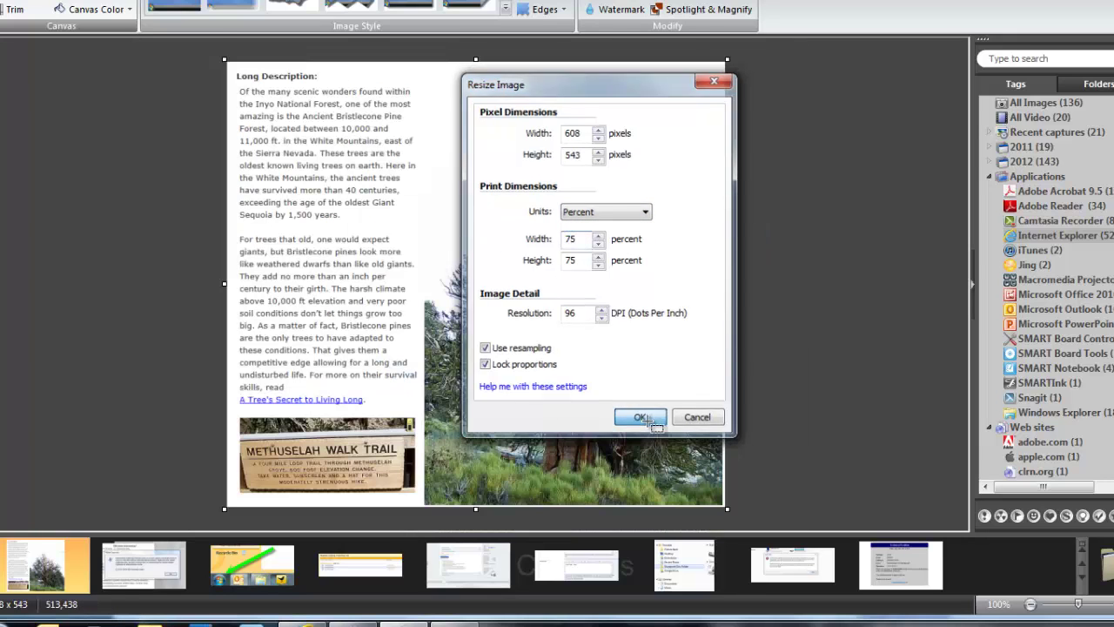
click(640, 418)
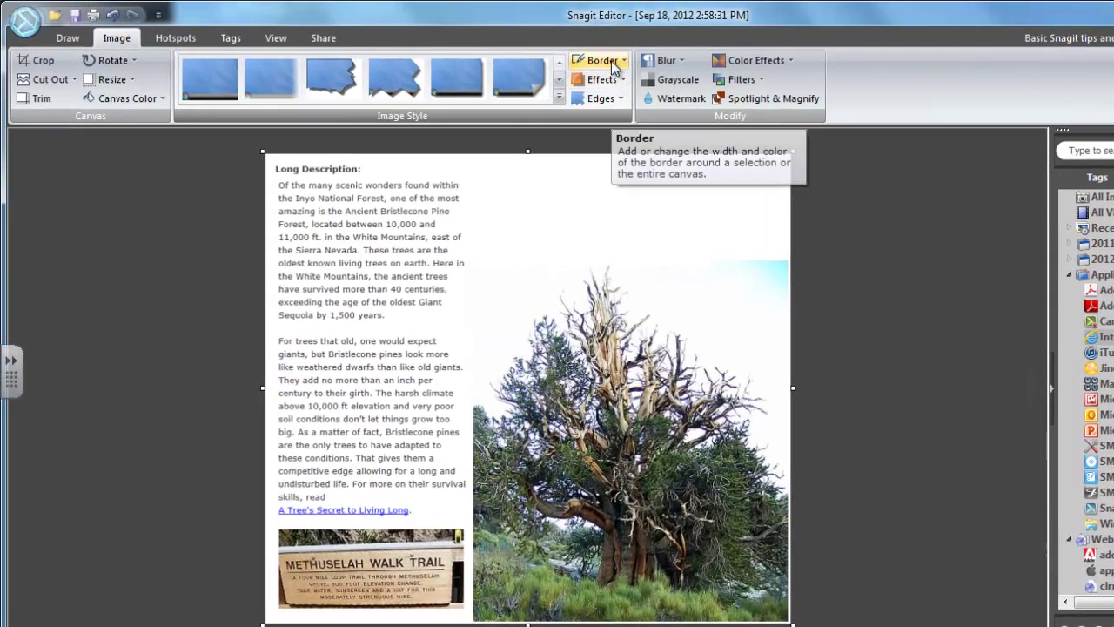
Add a red border and a lower-left drop shadow to the capture.
click(603, 60)
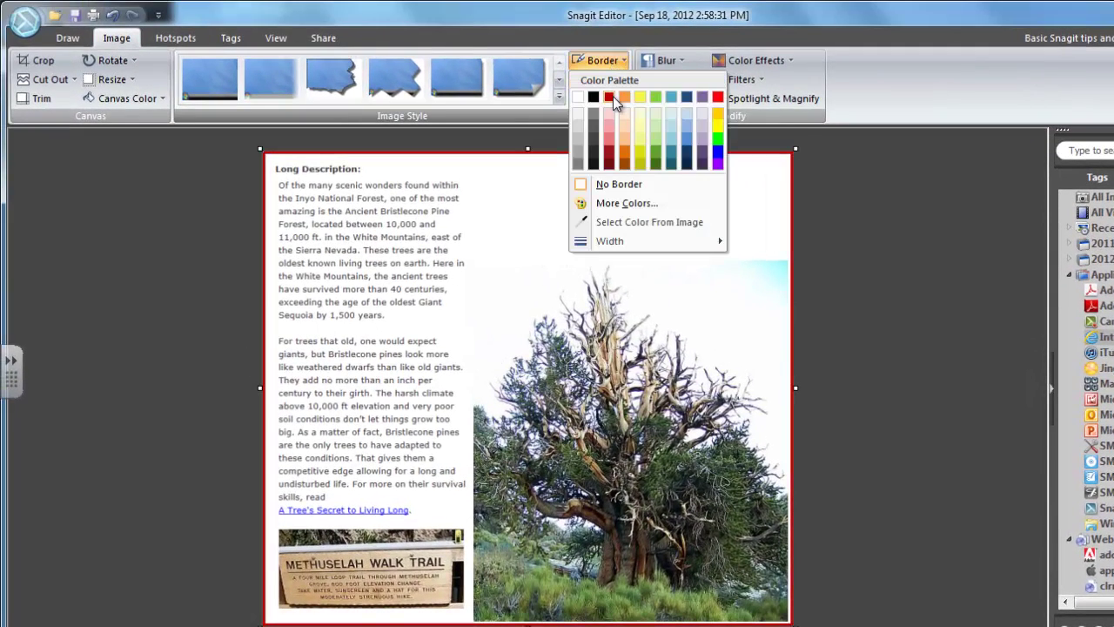
click(615, 99)
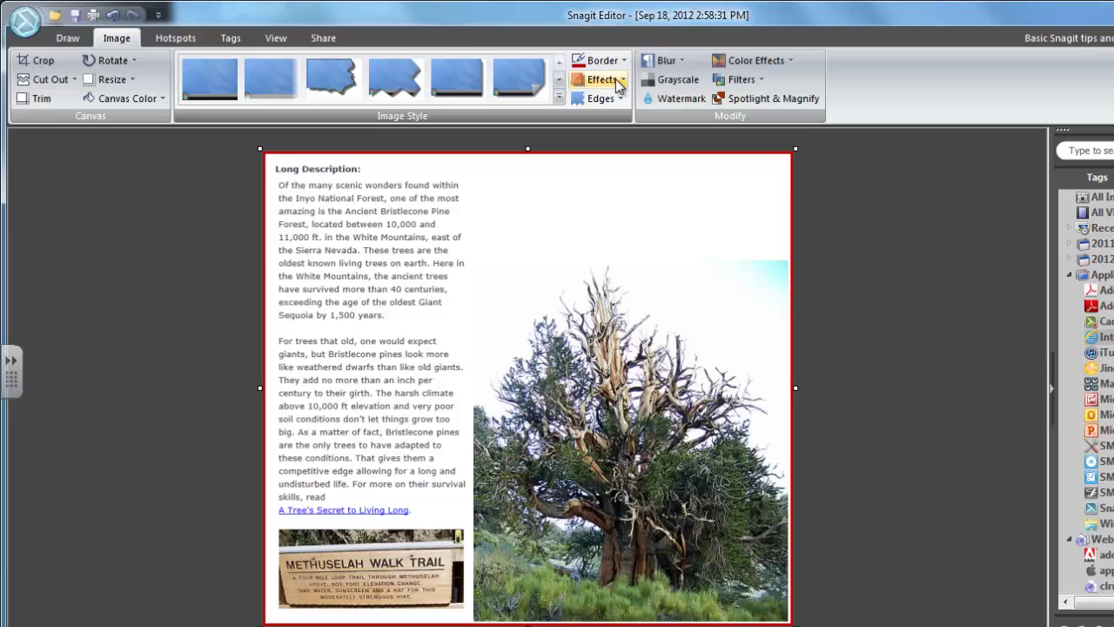
click(616, 79)
mouse_move(614, 105)
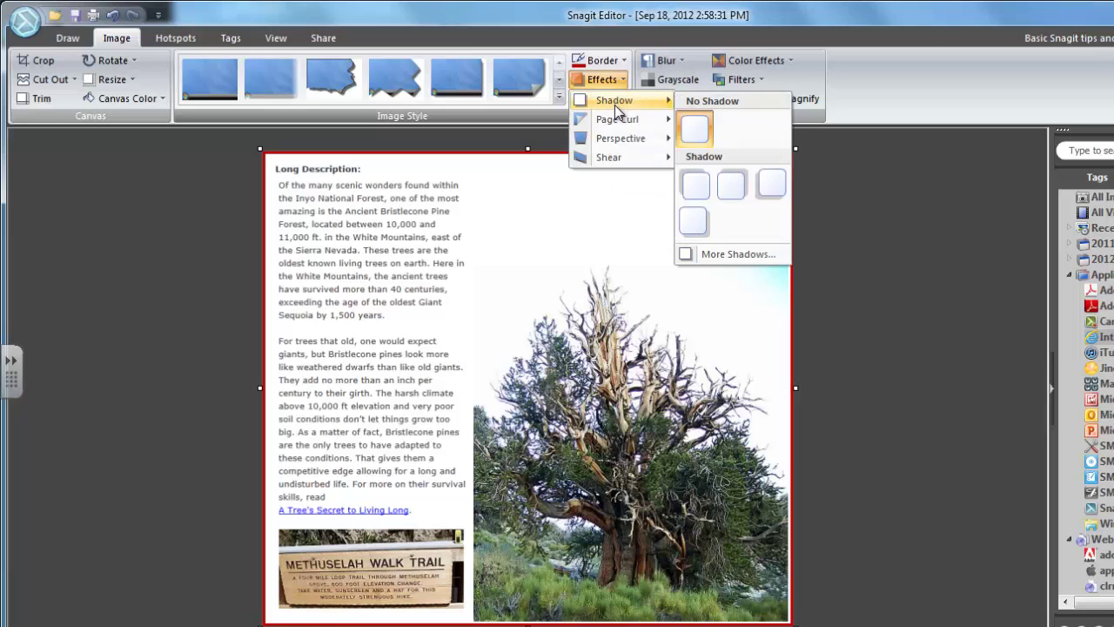
click(701, 230)
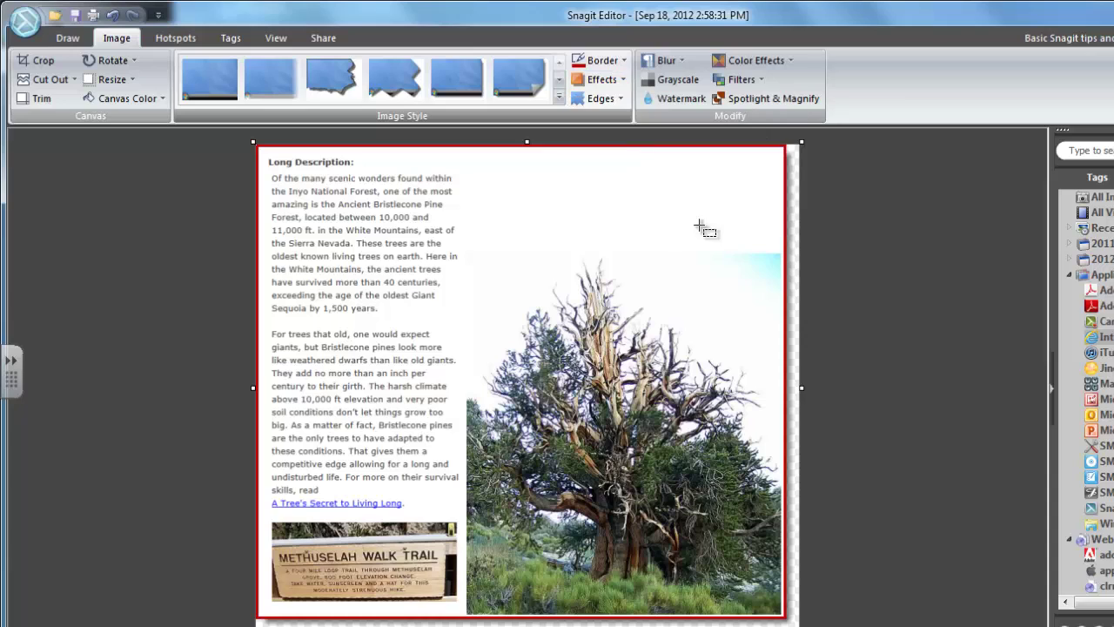
click(601, 102)
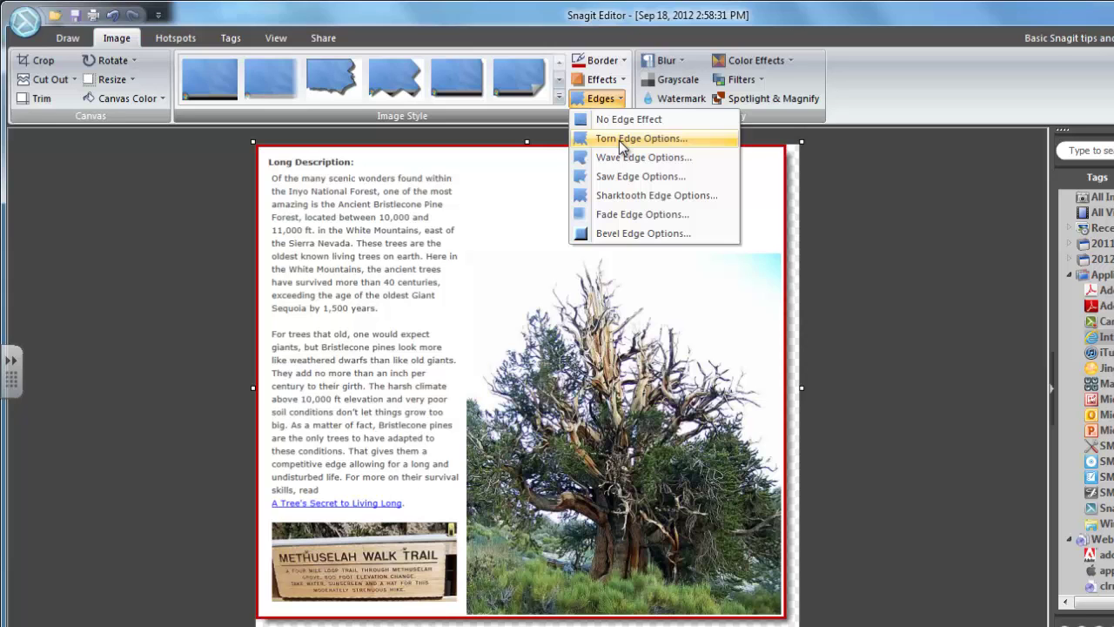
Apply a torn edge with effect size 4, a 15-pixel shadow and red outline.
click(619, 140)
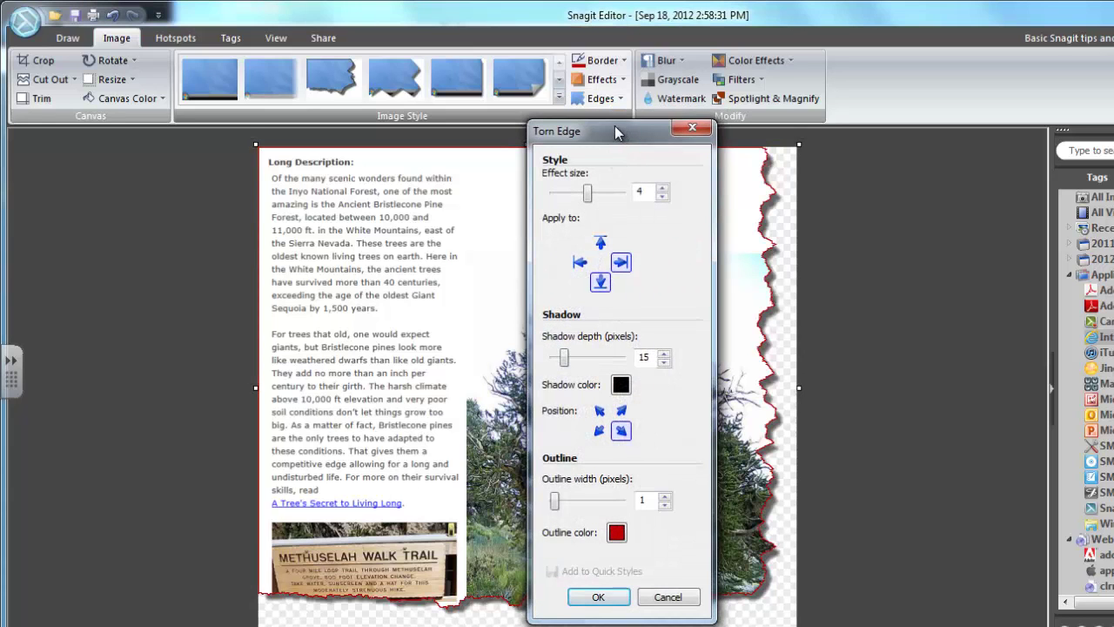
drag(609, 131, 923, 135)
mouse_move(901, 201)
mouse_down()
mouse_move(913, 200)
mouse_move(884, 200)
mouse_move(903, 201)
mouse_up()
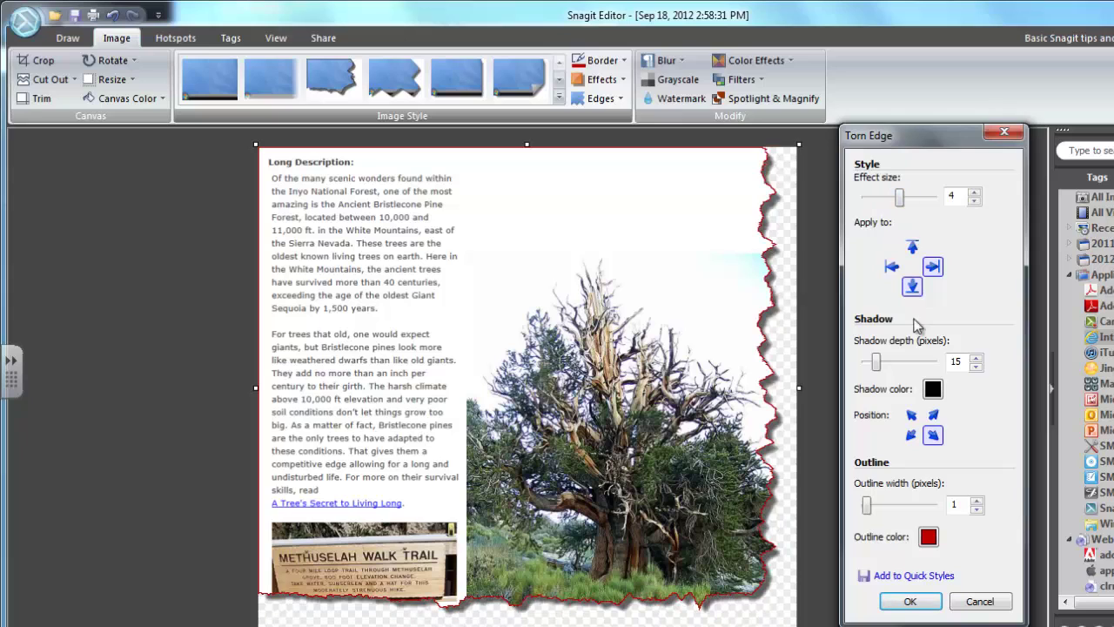
click(907, 602)
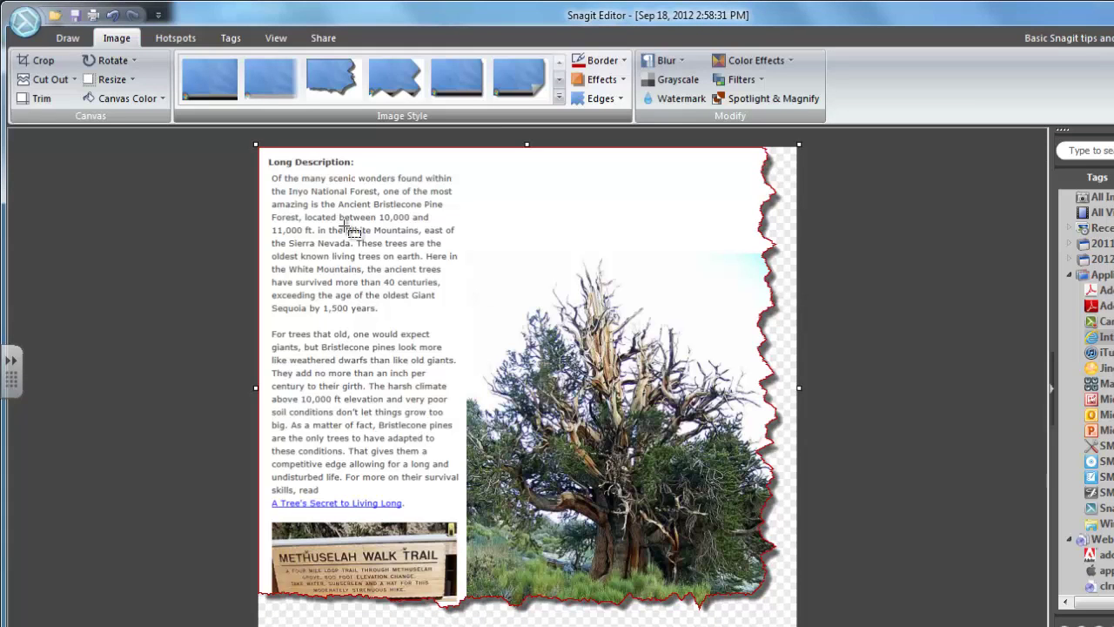
Spotlight the 'Sierra Nevada… 1,500 years' passage at 118% magnification with dim 40 and blur 5.
click(754, 100)
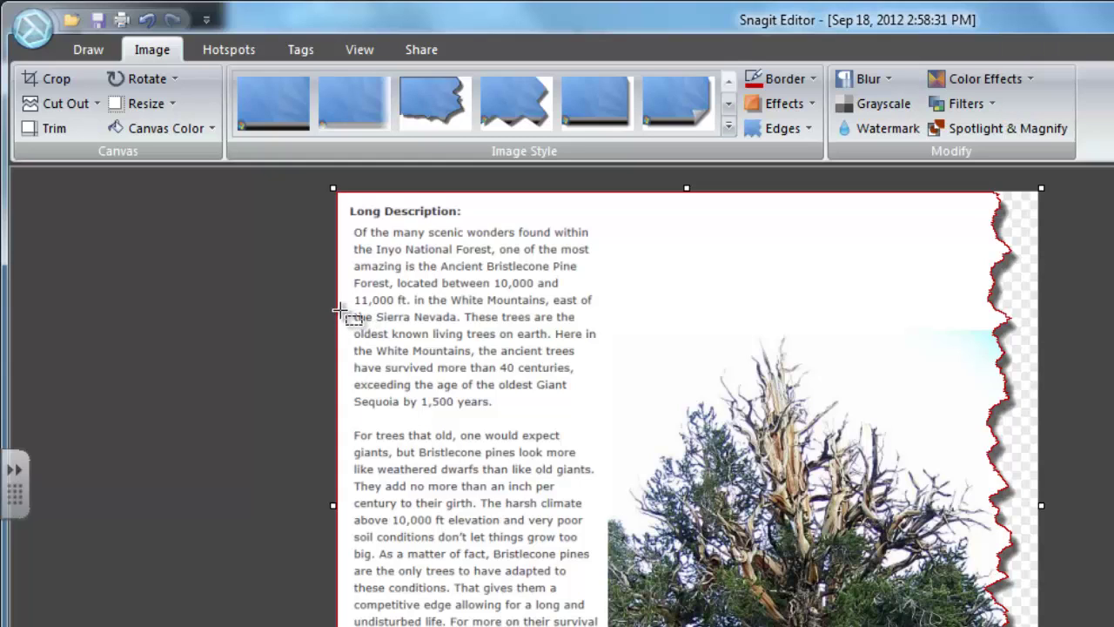
drag(342, 311, 619, 416)
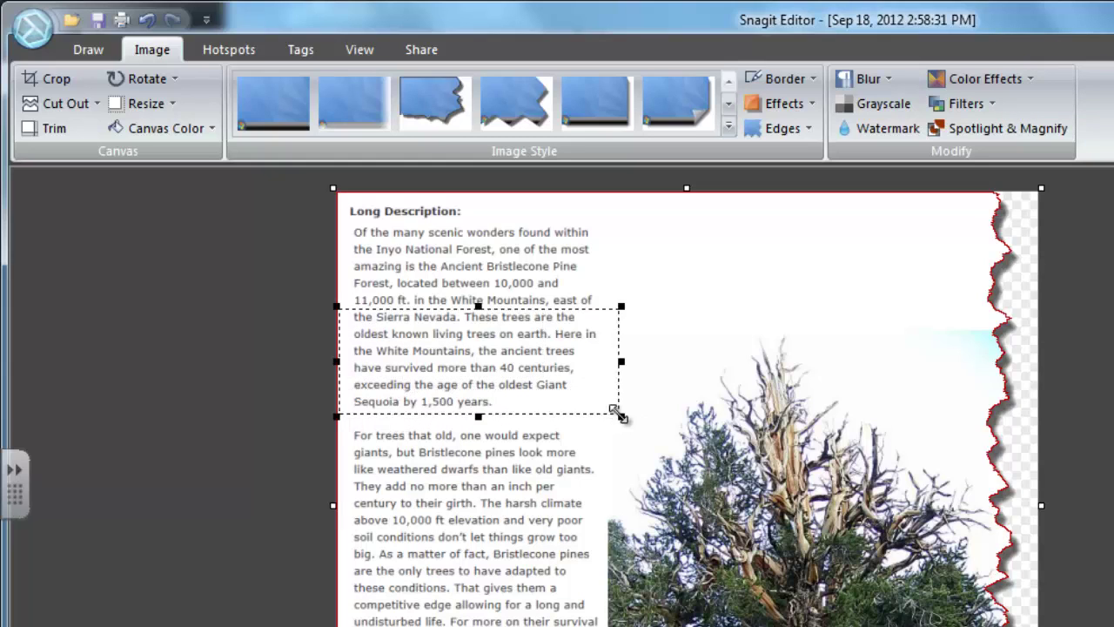
click(969, 127)
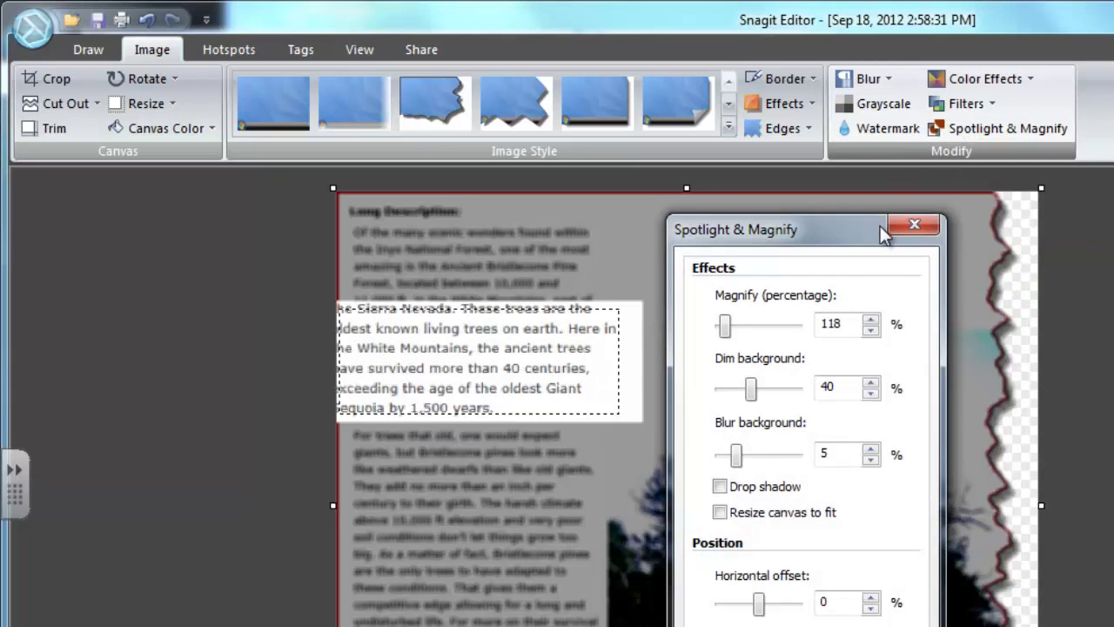
drag(865, 227, 1008, 201)
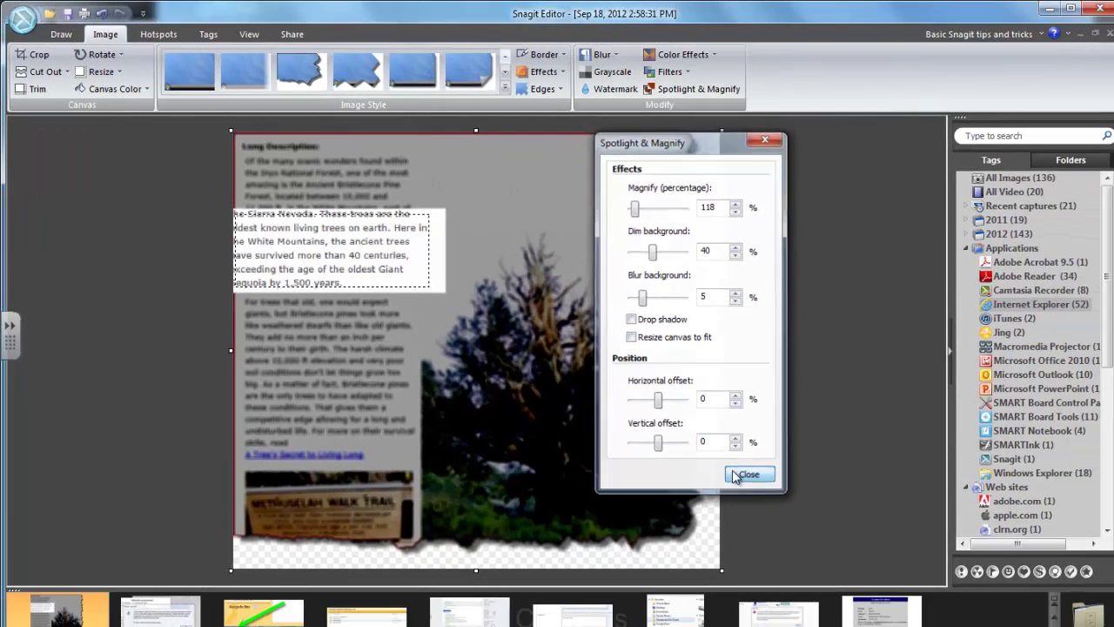
click(746, 474)
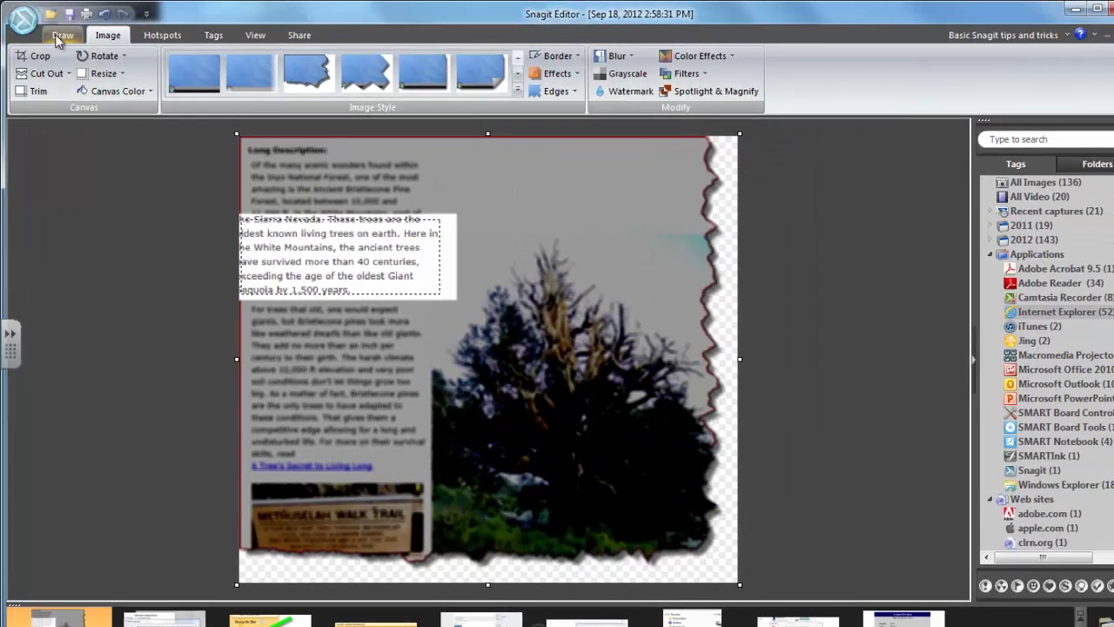
Draw a teal arrow callout reading '40 Centuries? How many years is that?'.
click(61, 34)
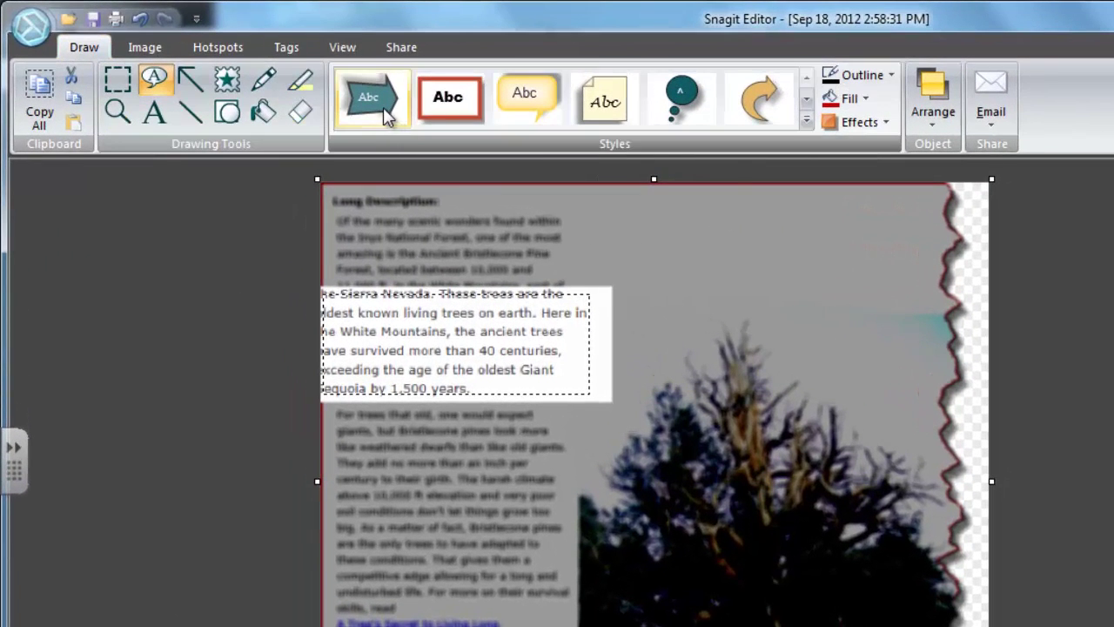
click(380, 109)
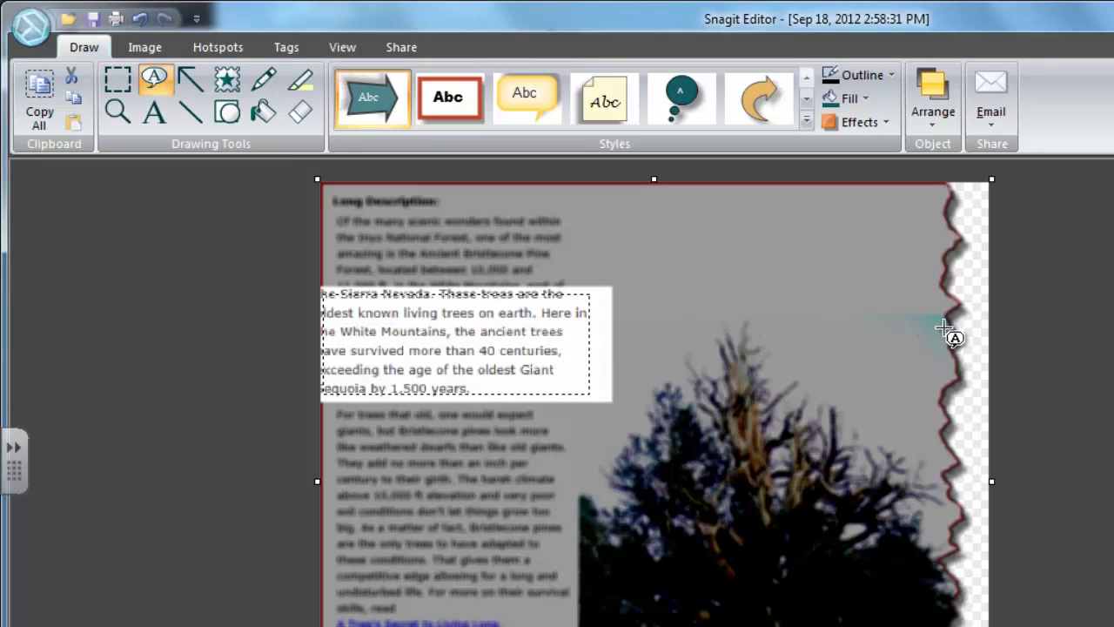
mouse_move(948, 332)
mouse_down()
mouse_move(781, 332)
mouse_move(636, 416)
mouse_move(555, 411)
mouse_up()
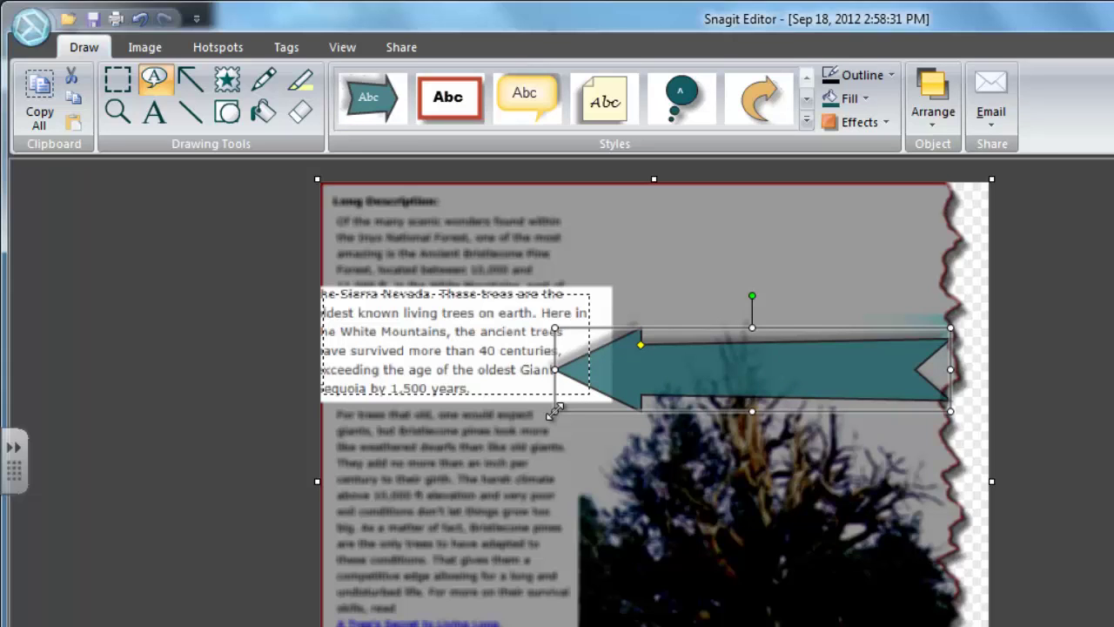
text(40 Centuries? How man y)
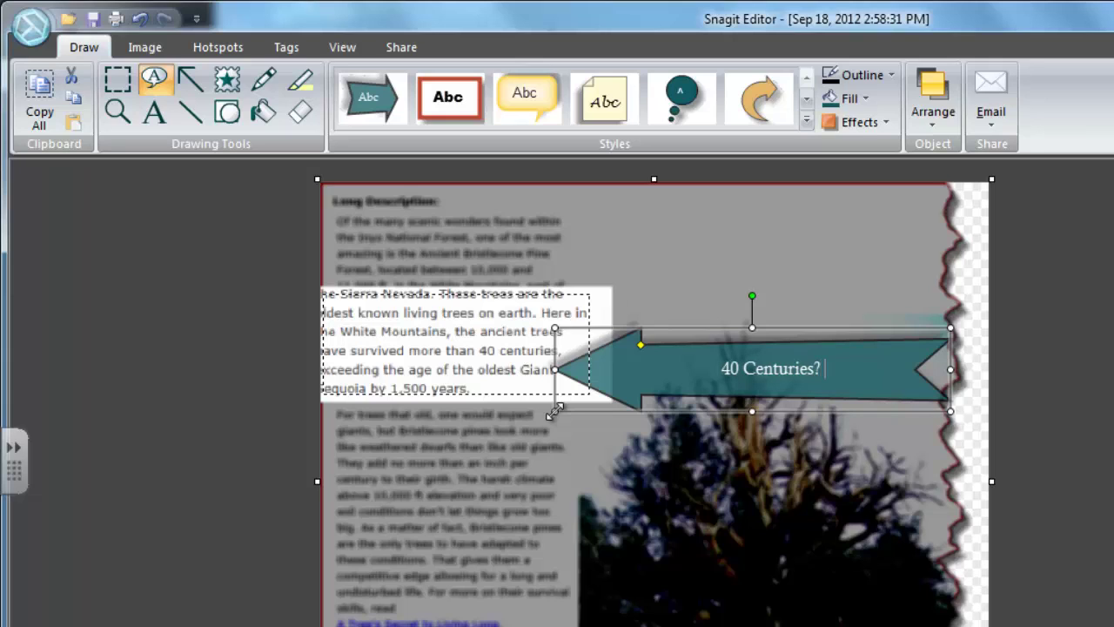
key(BackSpace)
key(BackSpace)
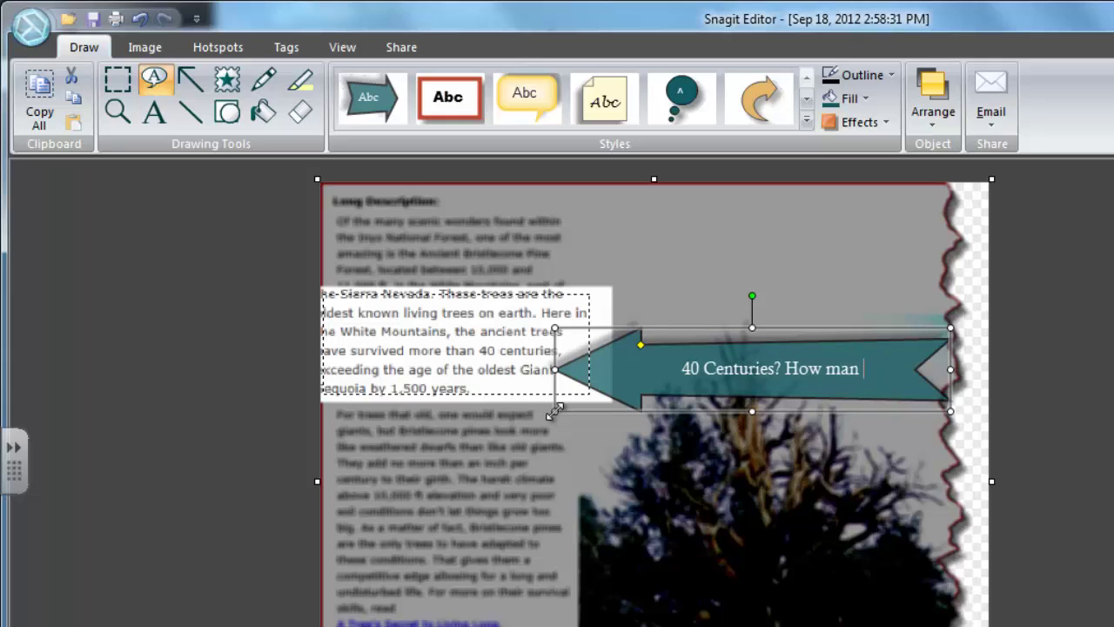
text(years is that?)
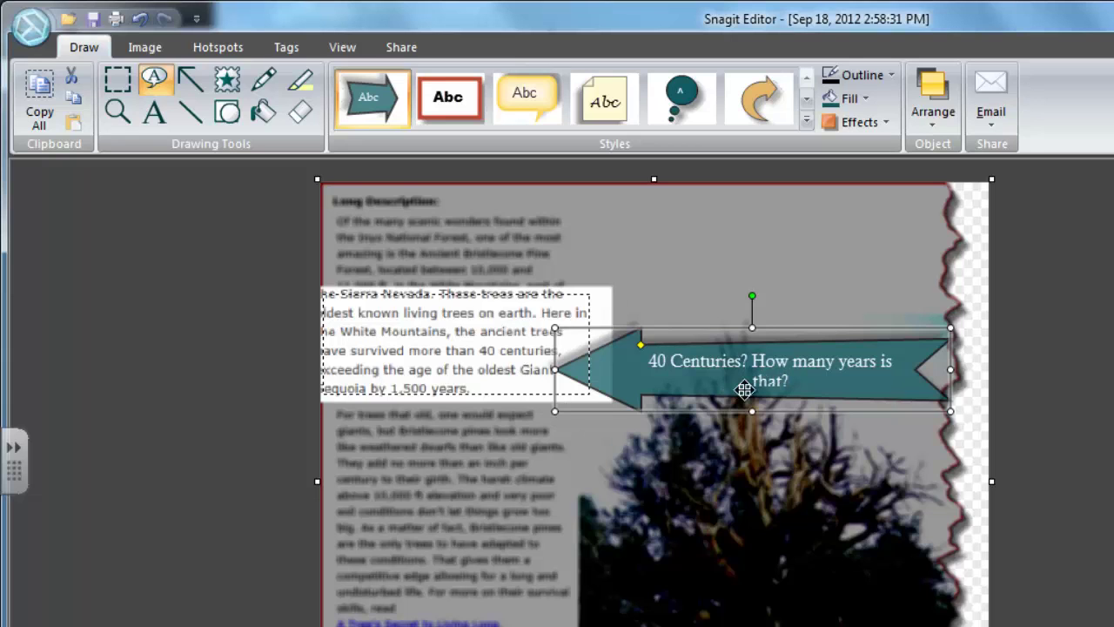
Enlarge the callout, tilt it about 20° counter-clockwise and move it up toward the passage.
drag(754, 411, 753, 426)
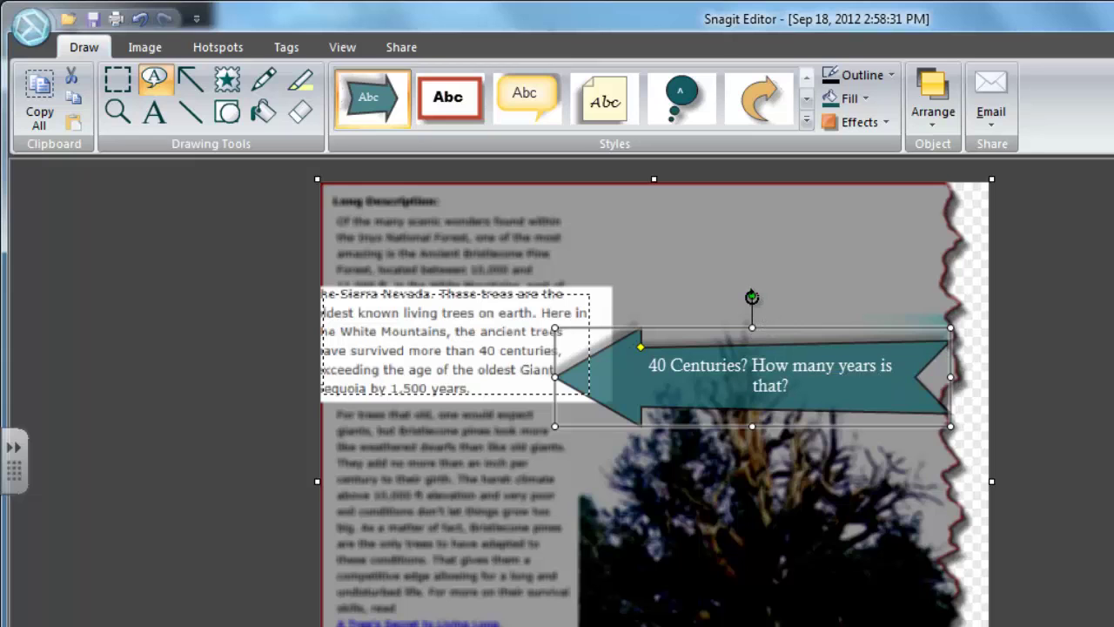
drag(752, 349, 756, 295)
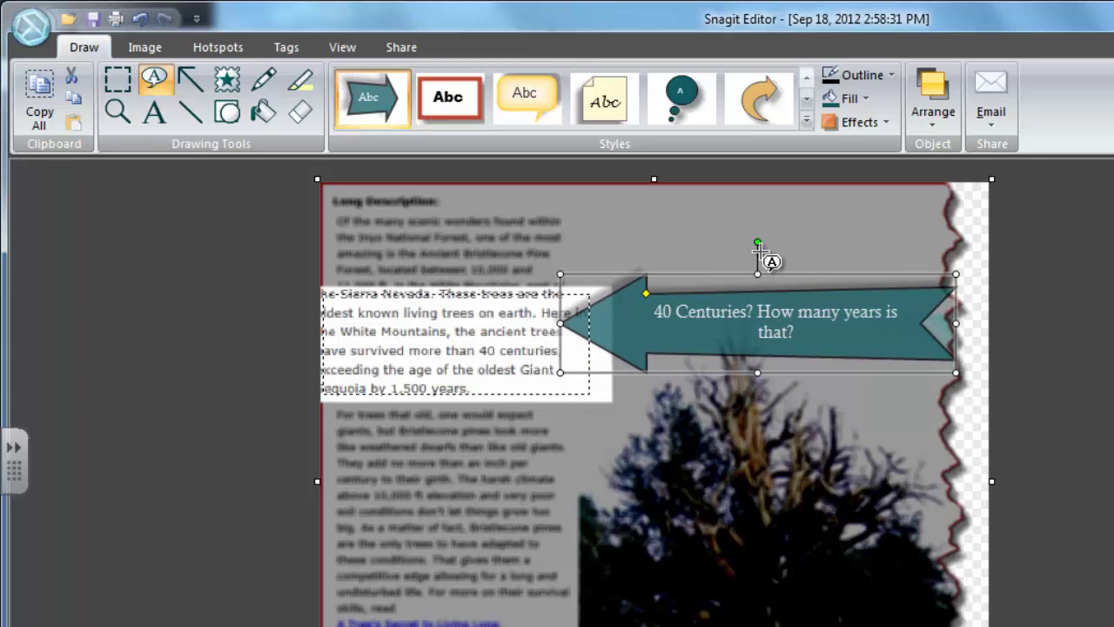
drag(758, 238, 729, 247)
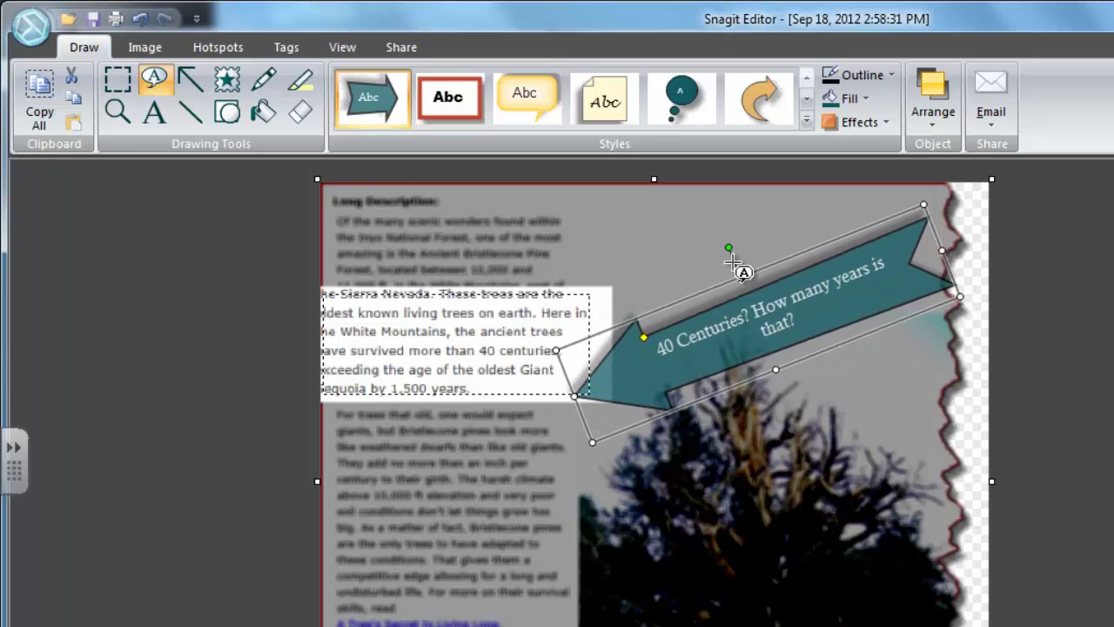
drag(746, 358, 736, 313)
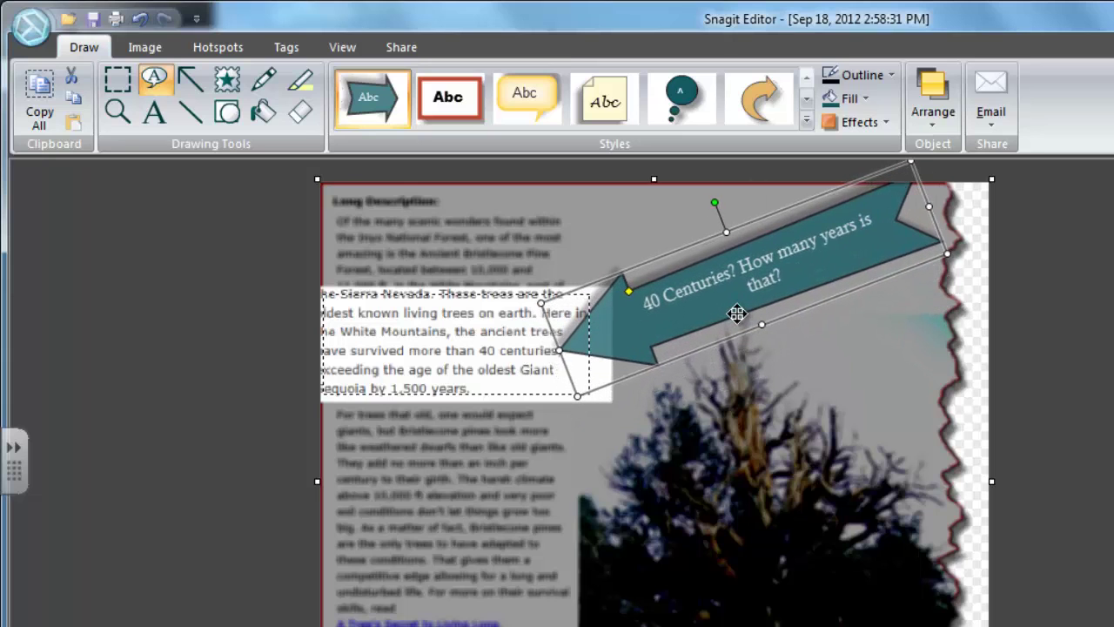
click(760, 427)
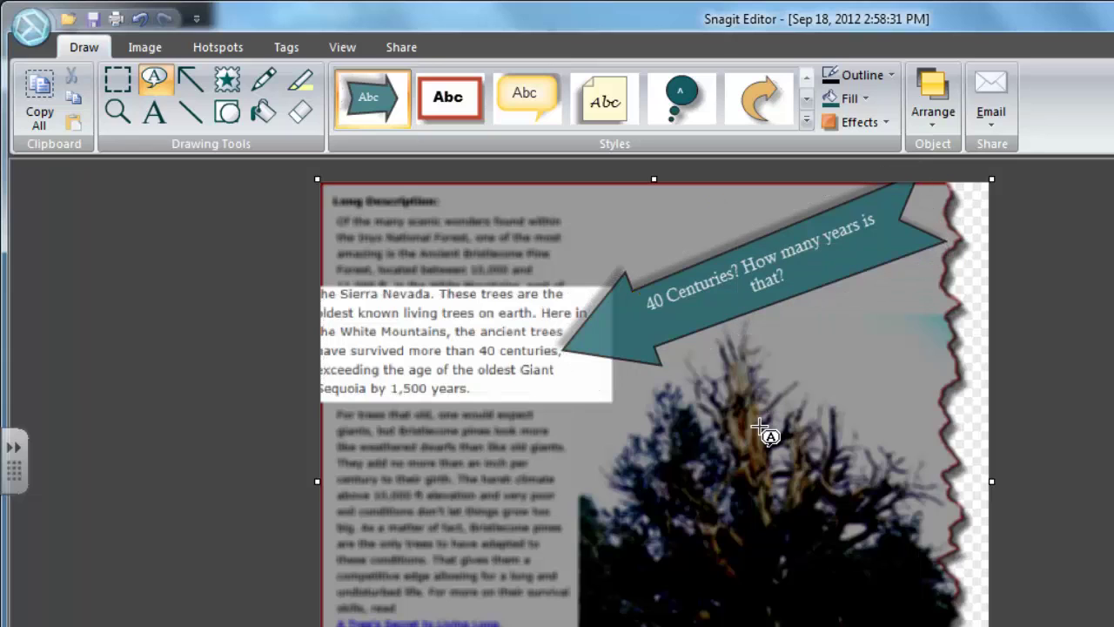
Draw a second left-pointing arrow callout near the bottom and fill it dark red.
click(387, 106)
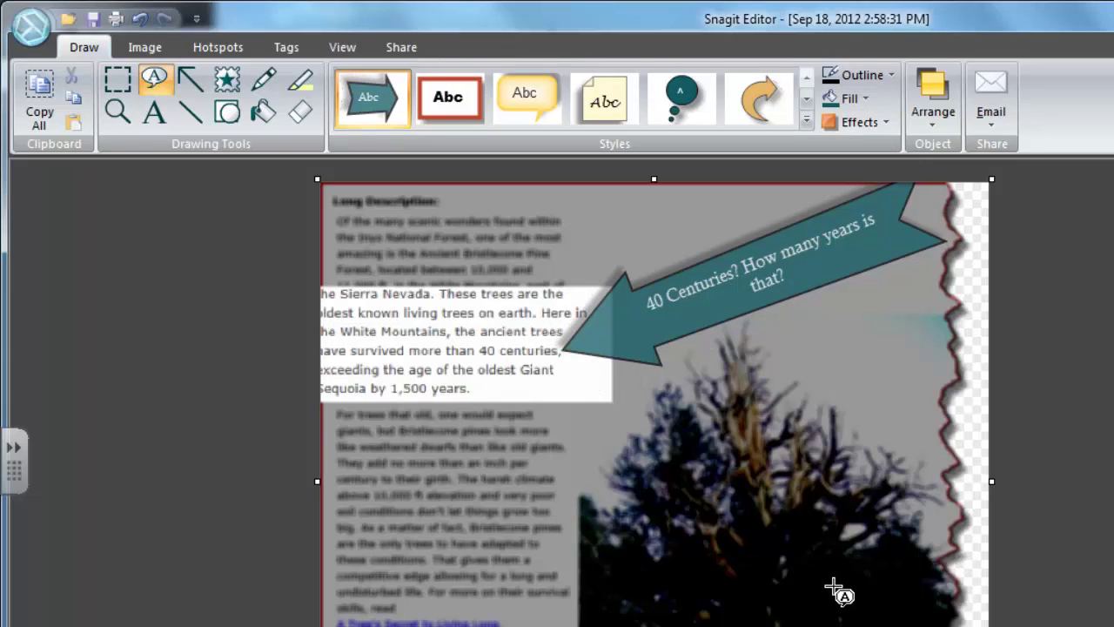
drag(882, 587, 390, 468)
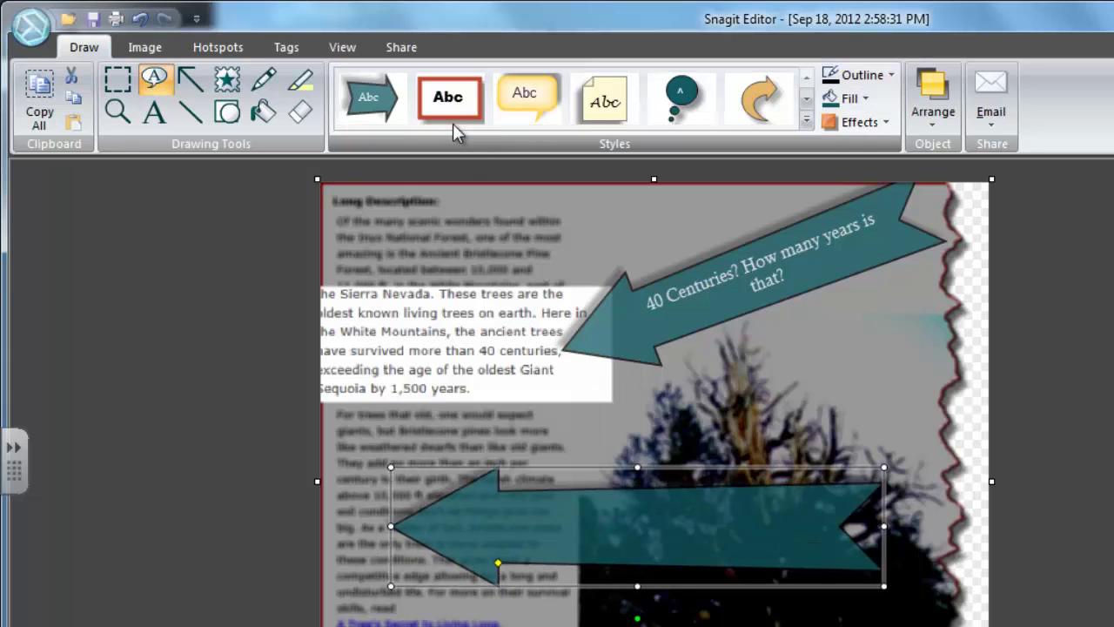
click(857, 100)
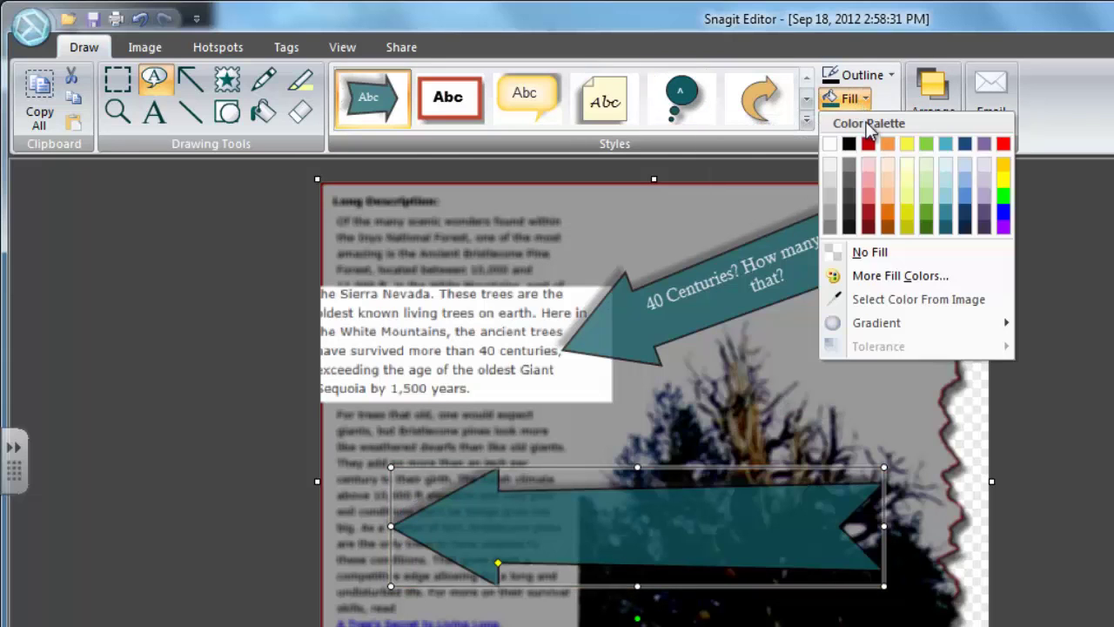
click(869, 219)
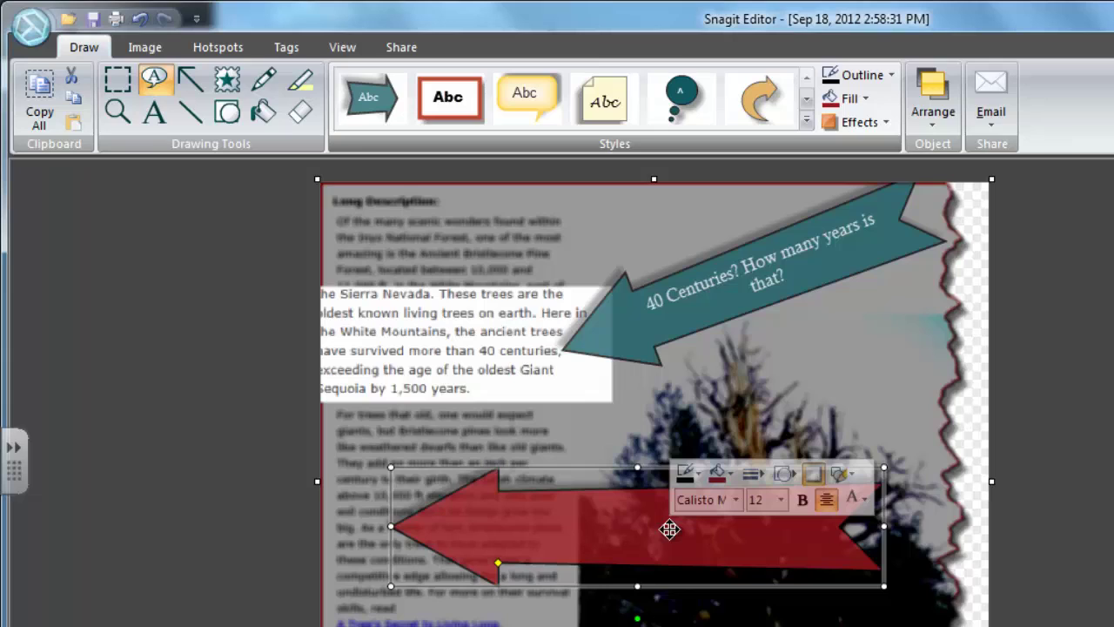
Type '1500 Years Older? How old is the oldest Giant Sequoia?' in the red callout, underlining 'Older'.
text(1500)
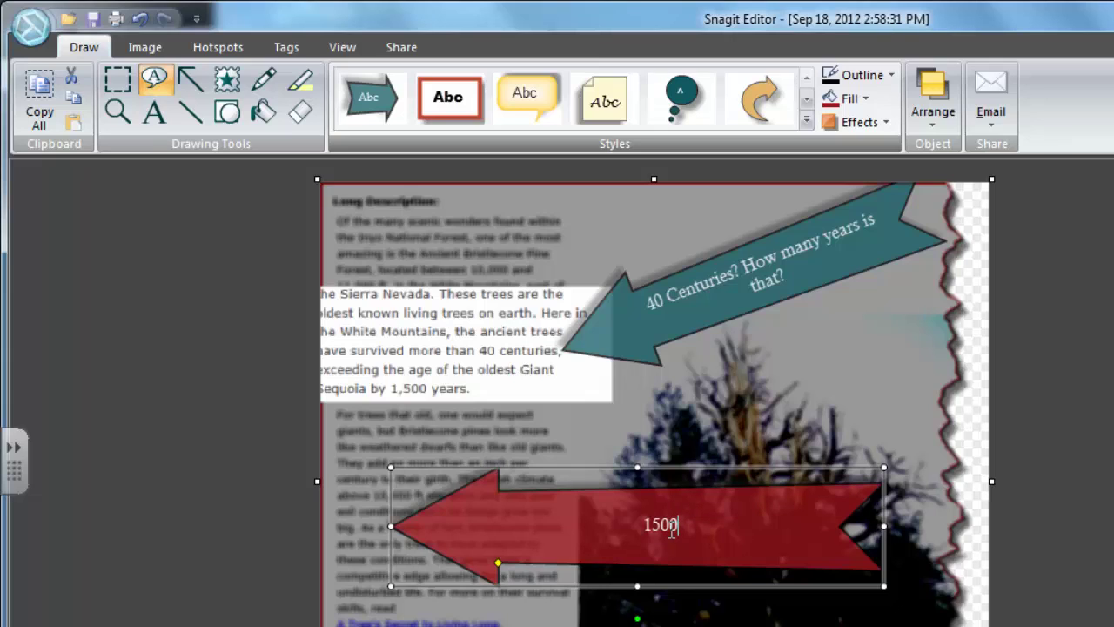
text(Years)
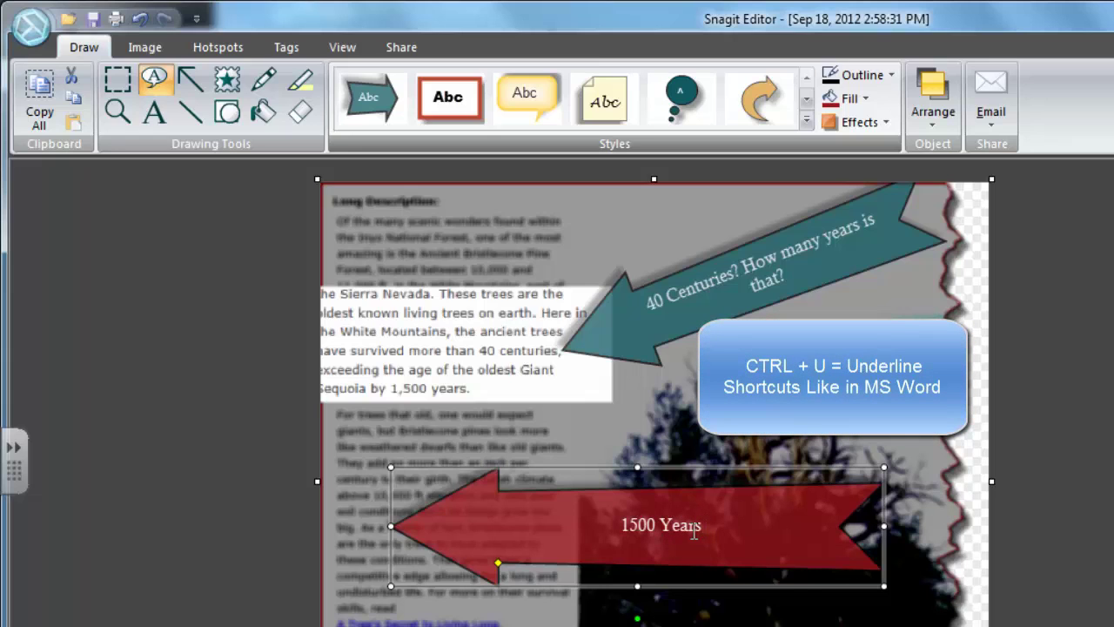
key(ctrl+u)
text(Older)
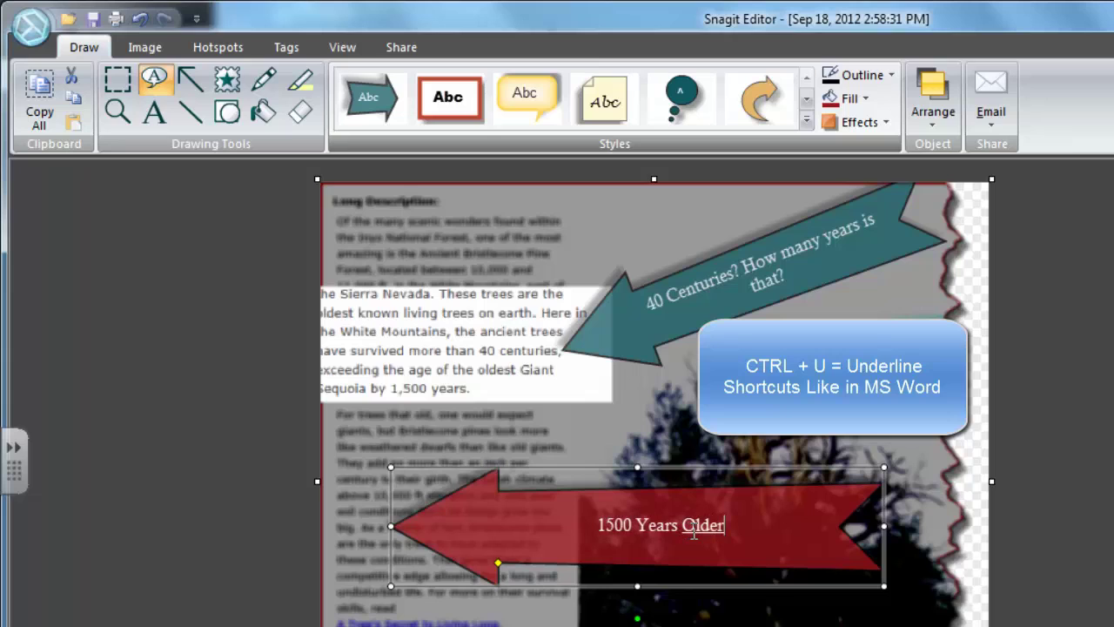
text(?)
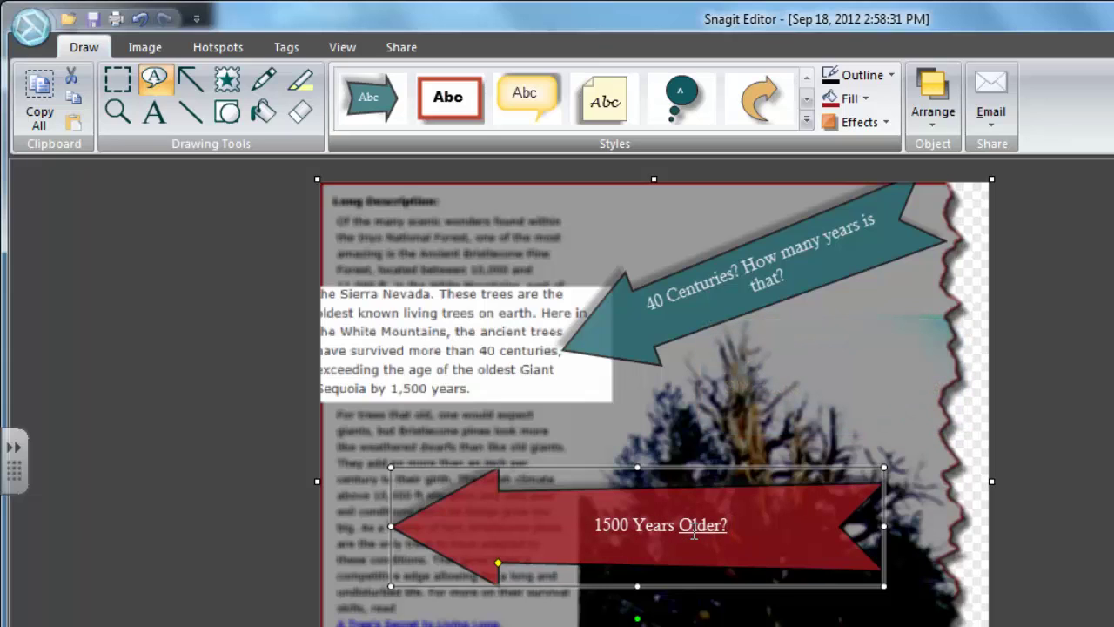
text( How od)
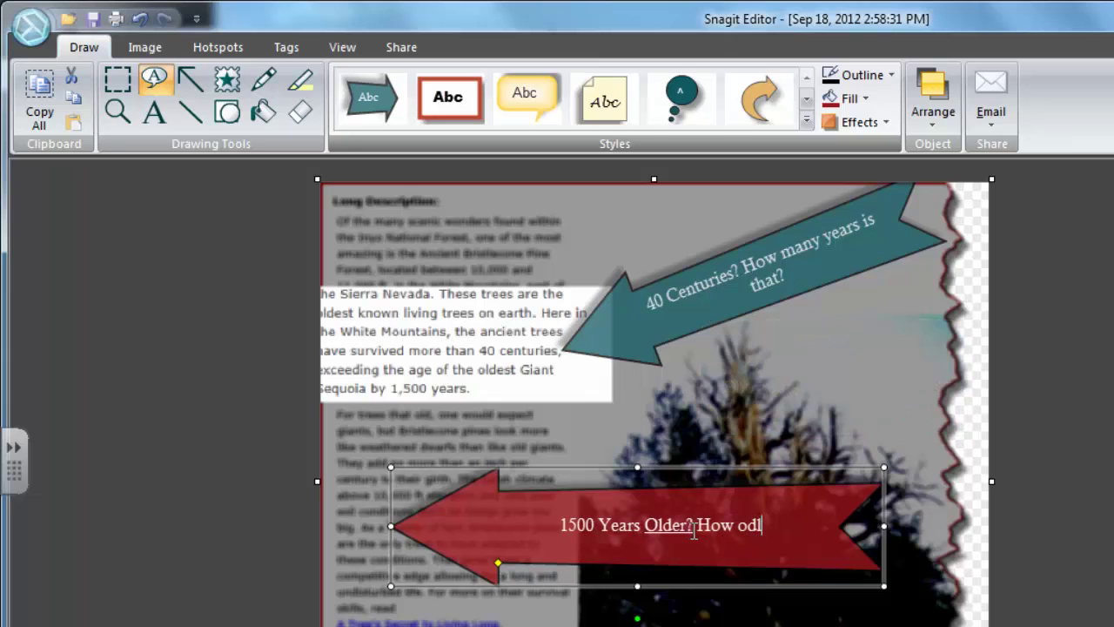
key(BackSpace)
text(ld is )
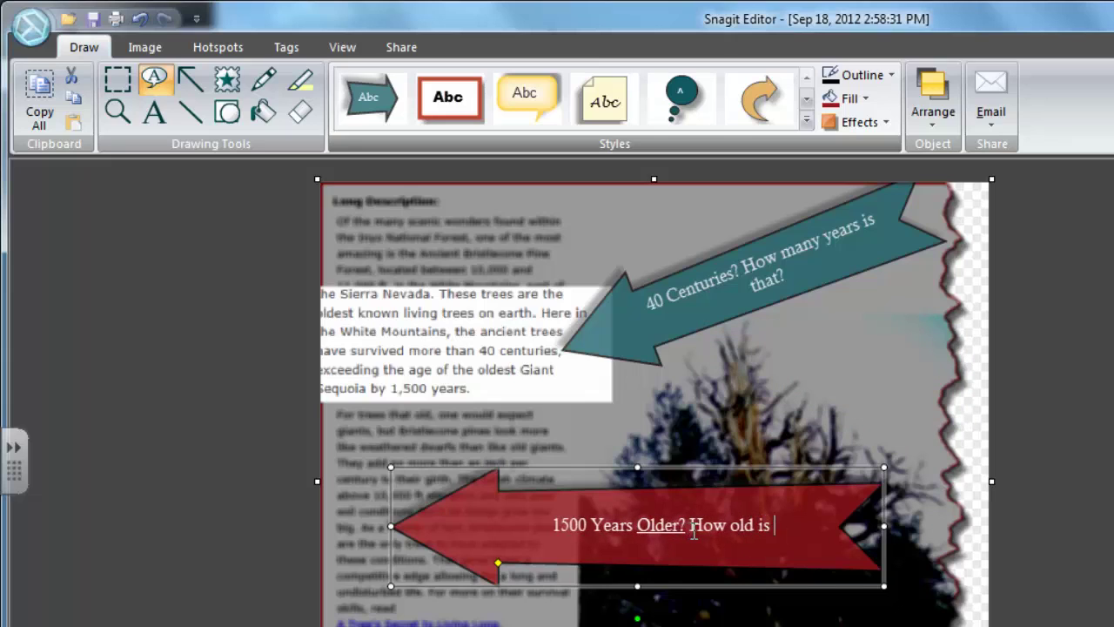
text(the oldest )
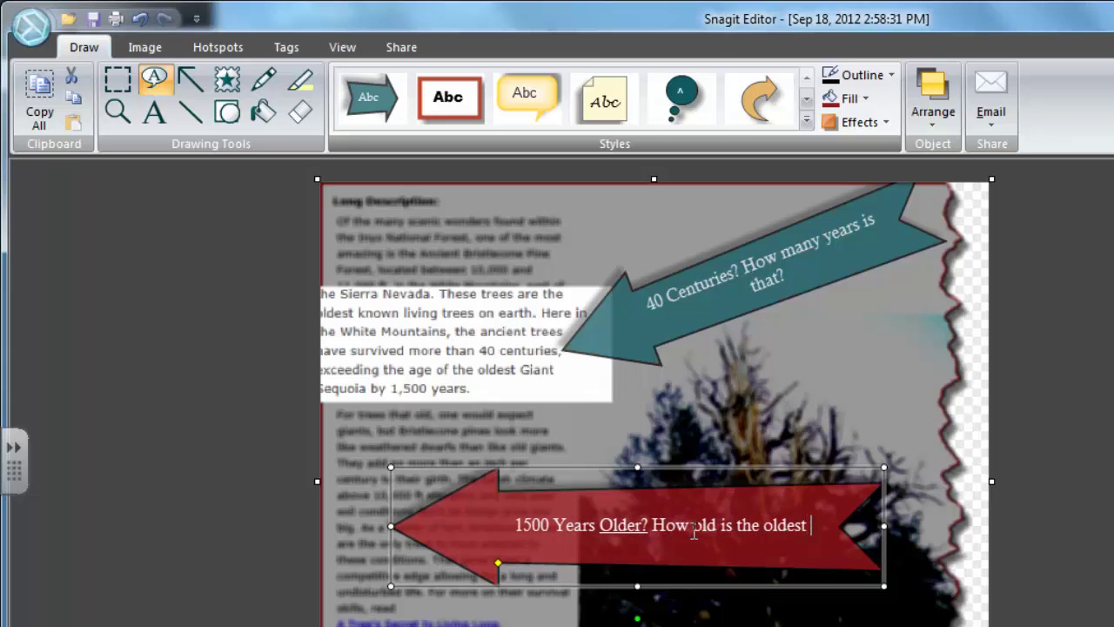
text(Gi)
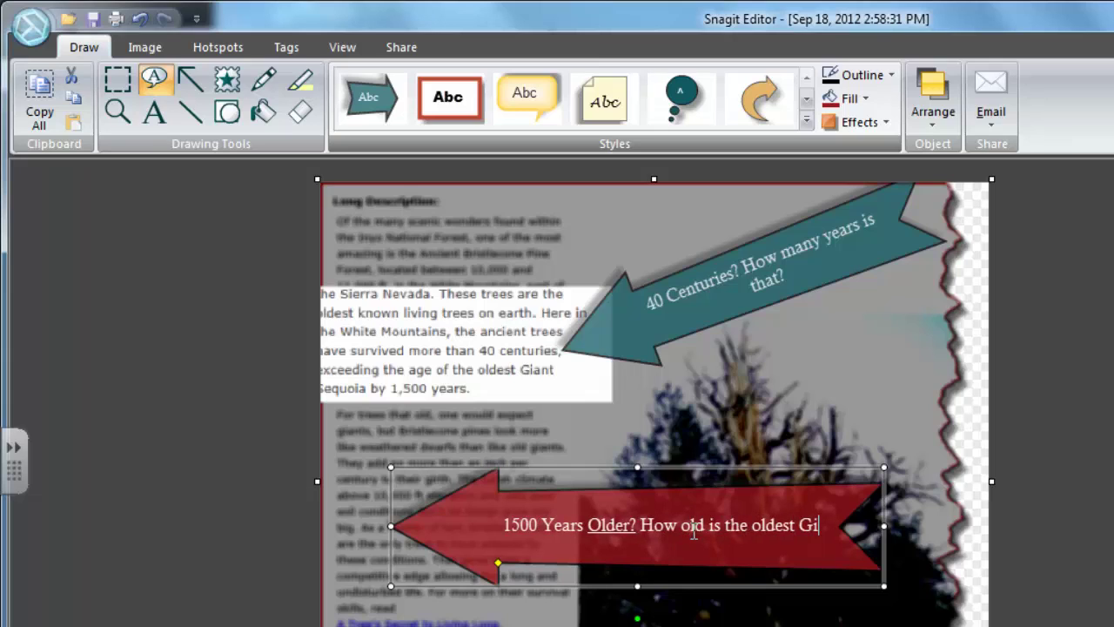
text(ant S)
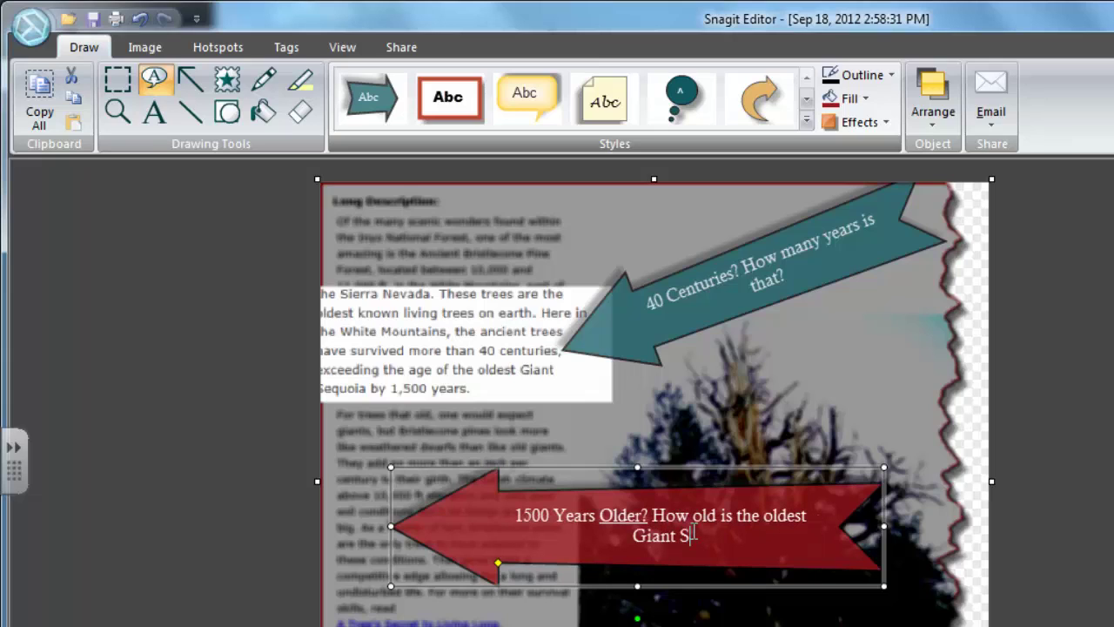
text(eq)
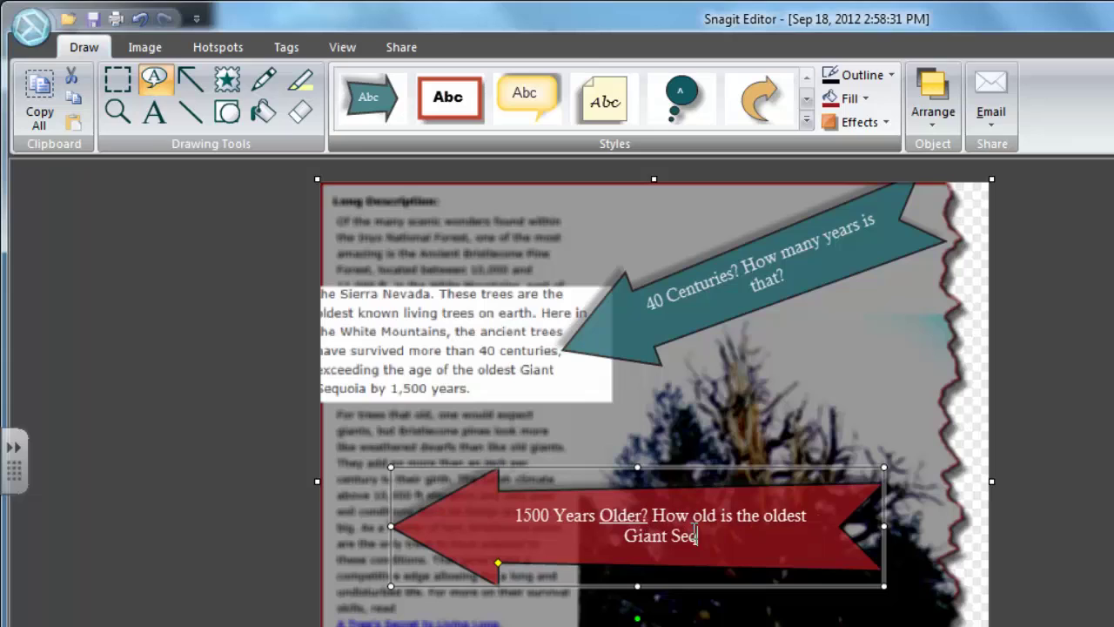
text(uoia)
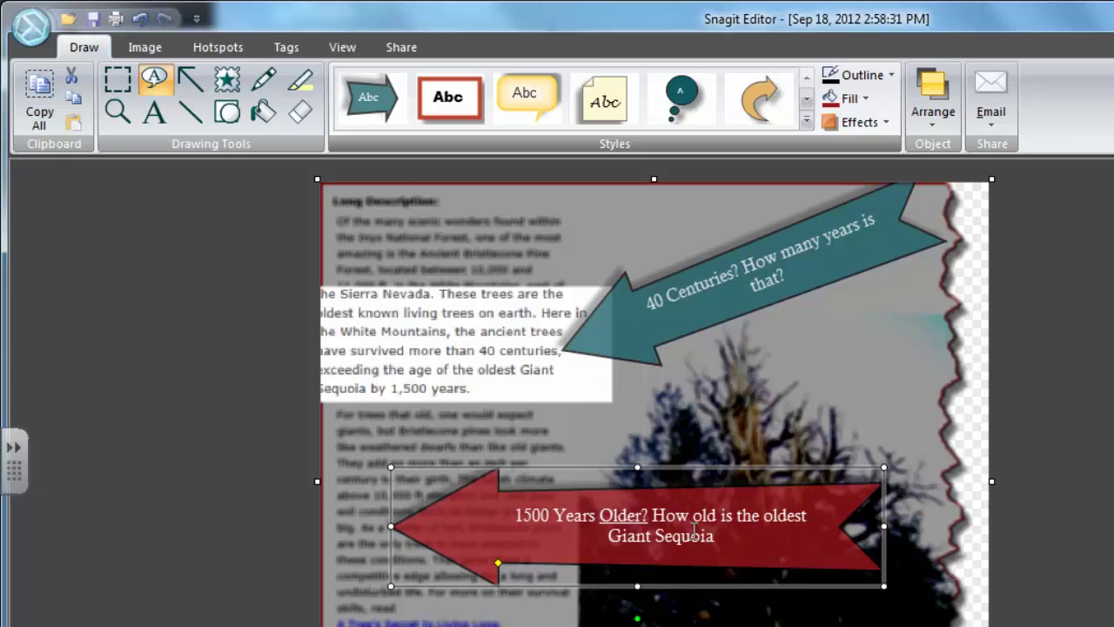
text(?)
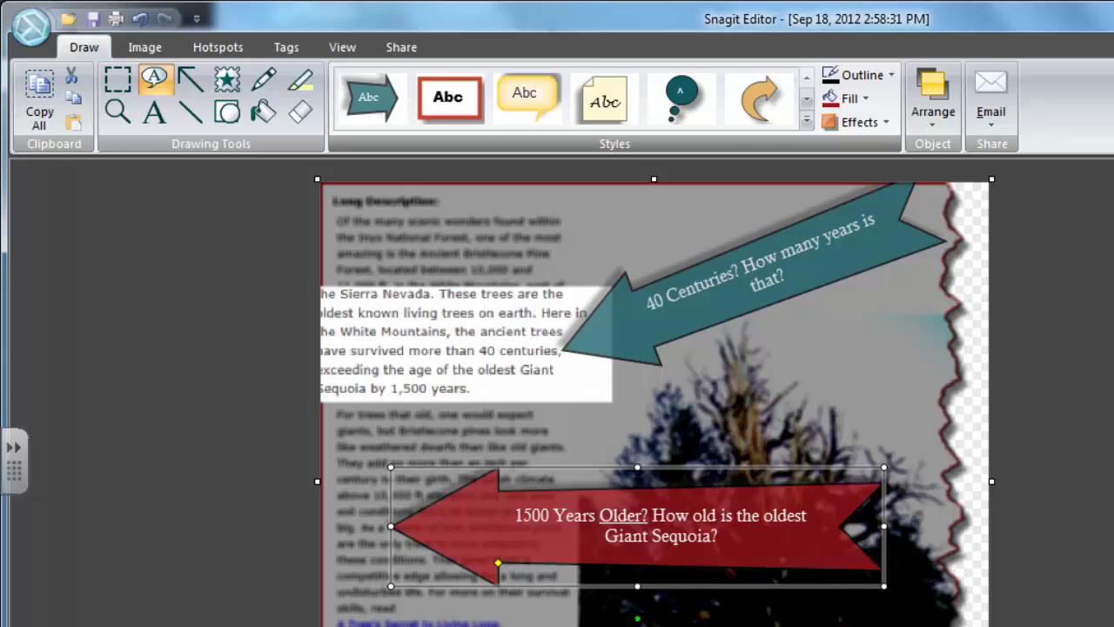
Rotate the red arrow callout up toward the Giant Sequoia paragraph and Copy All of the annotated image.
drag(637, 618, 592, 614)
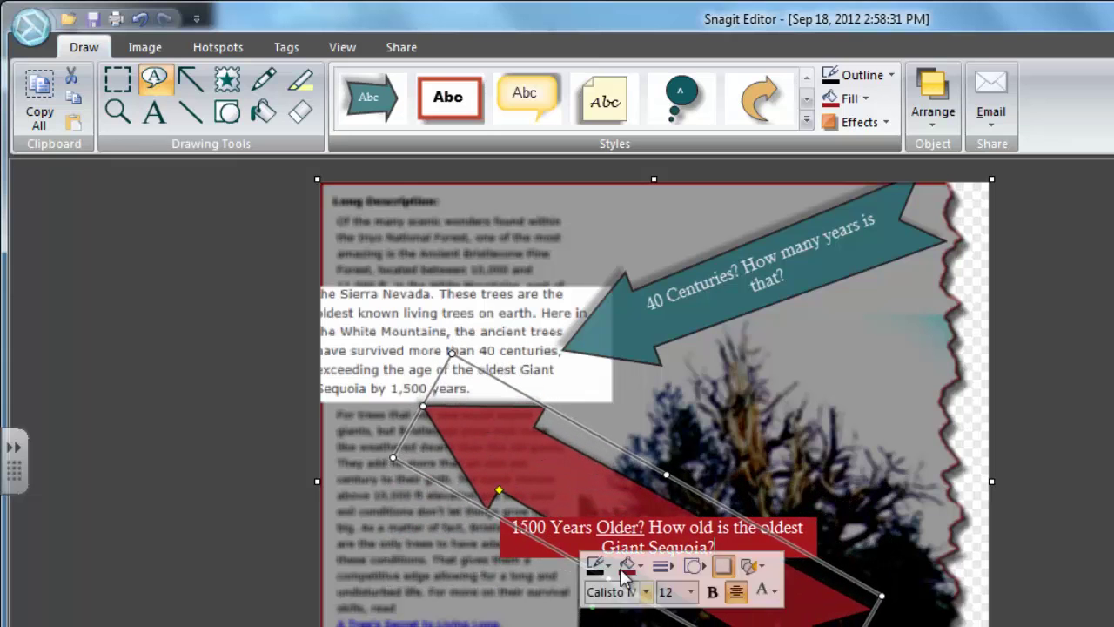
click(769, 477)
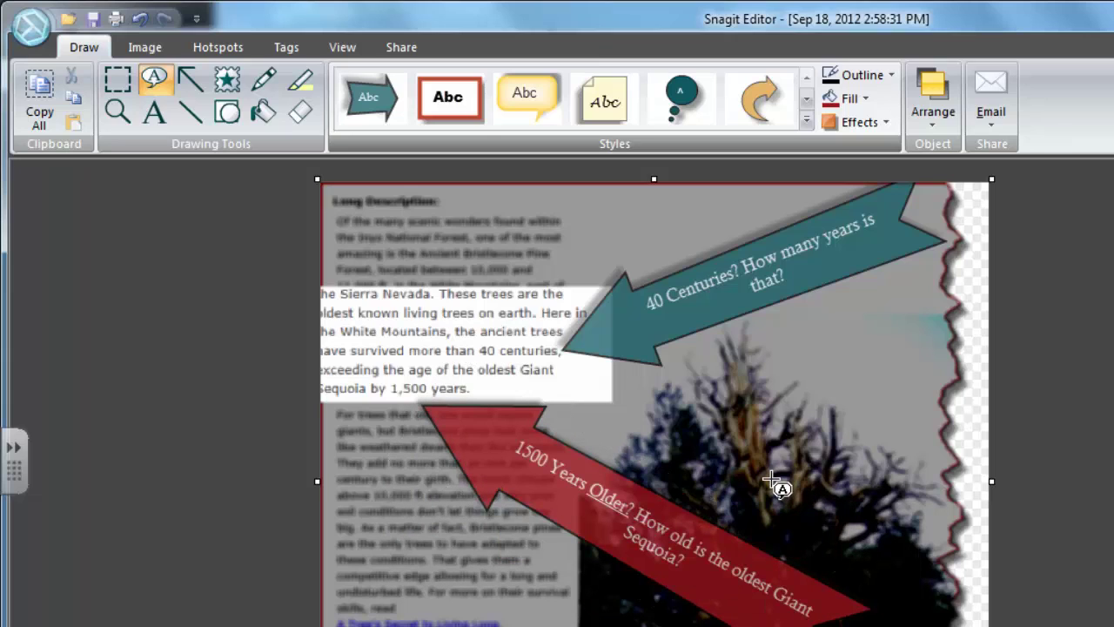
click(46, 101)
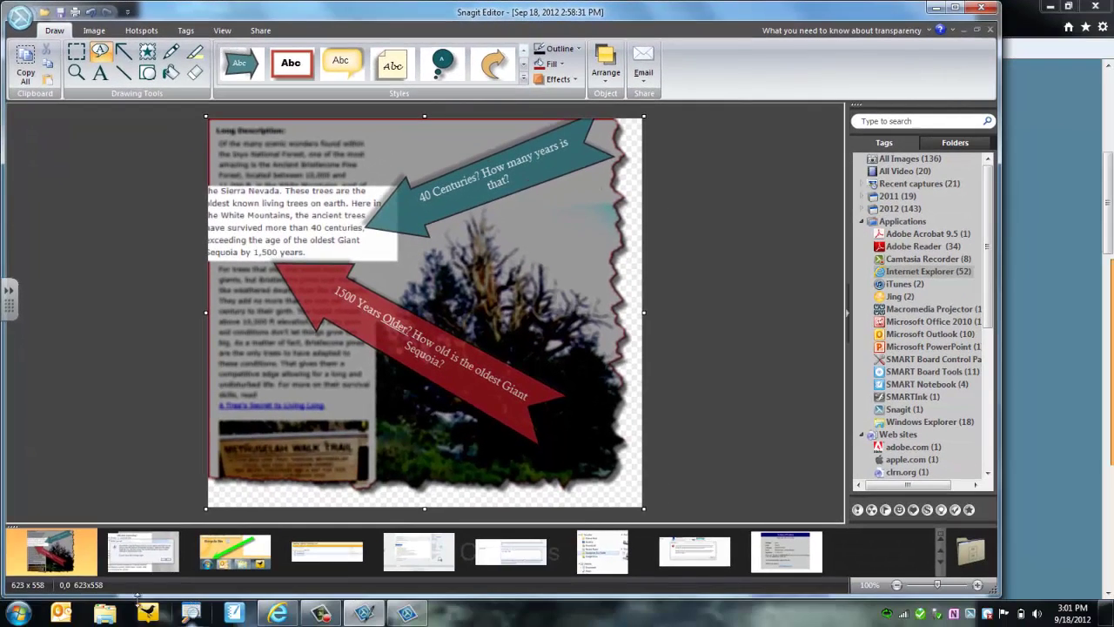
Launch Microsoft Word 2010 and paste the annotated bristlecone capture into the blank document.
click(18, 612)
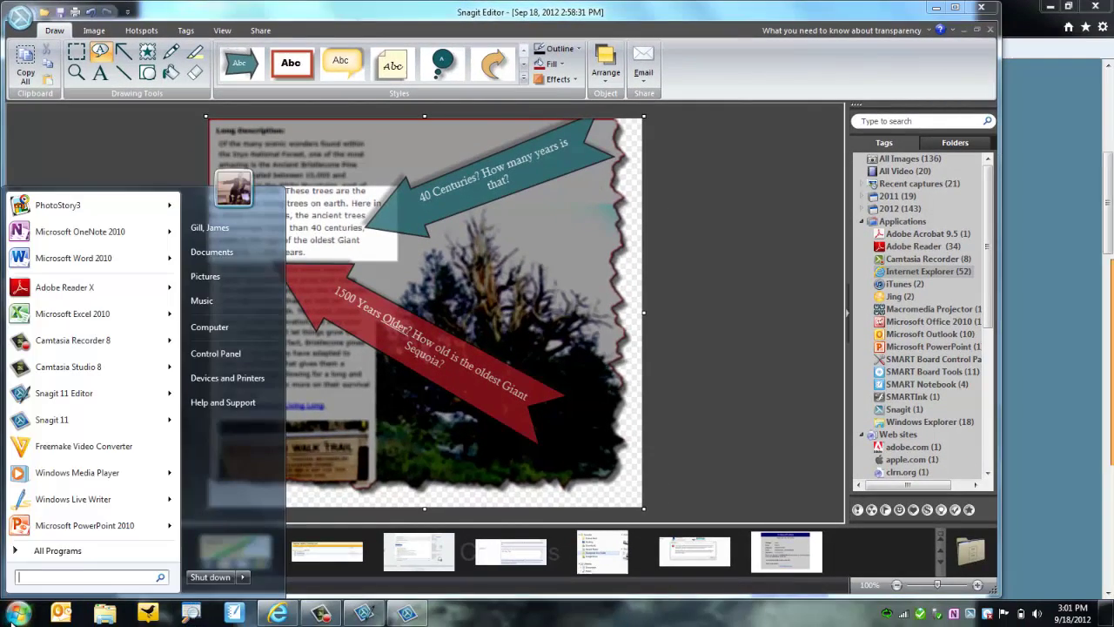
click(60, 263)
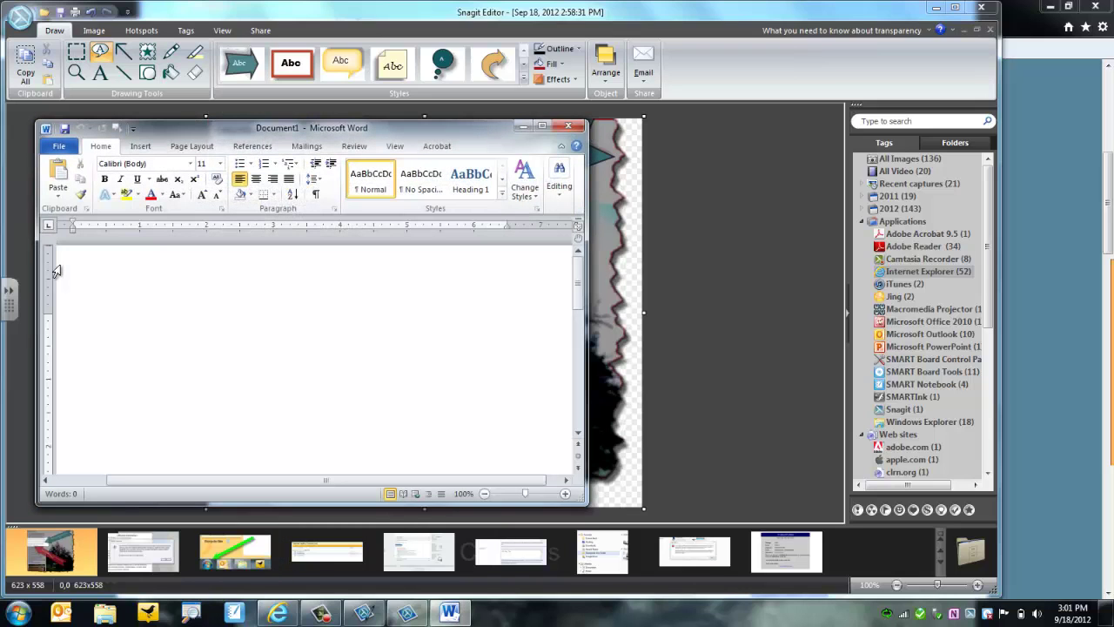
click(58, 179)
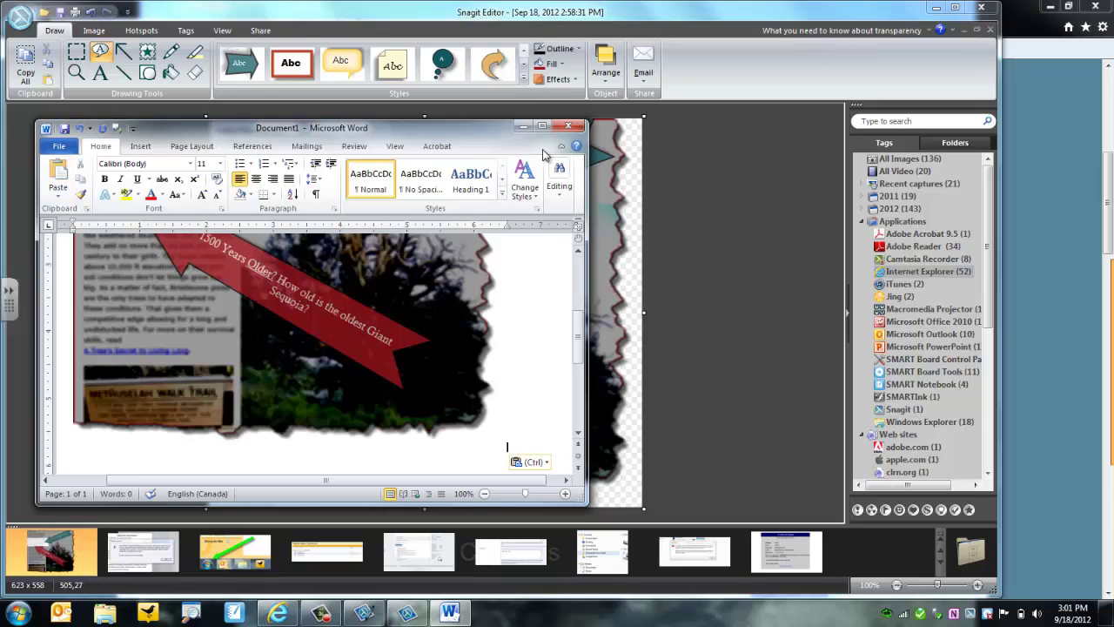
Maximize Word to check the pasted image at the top, then minimize Word.
click(542, 126)
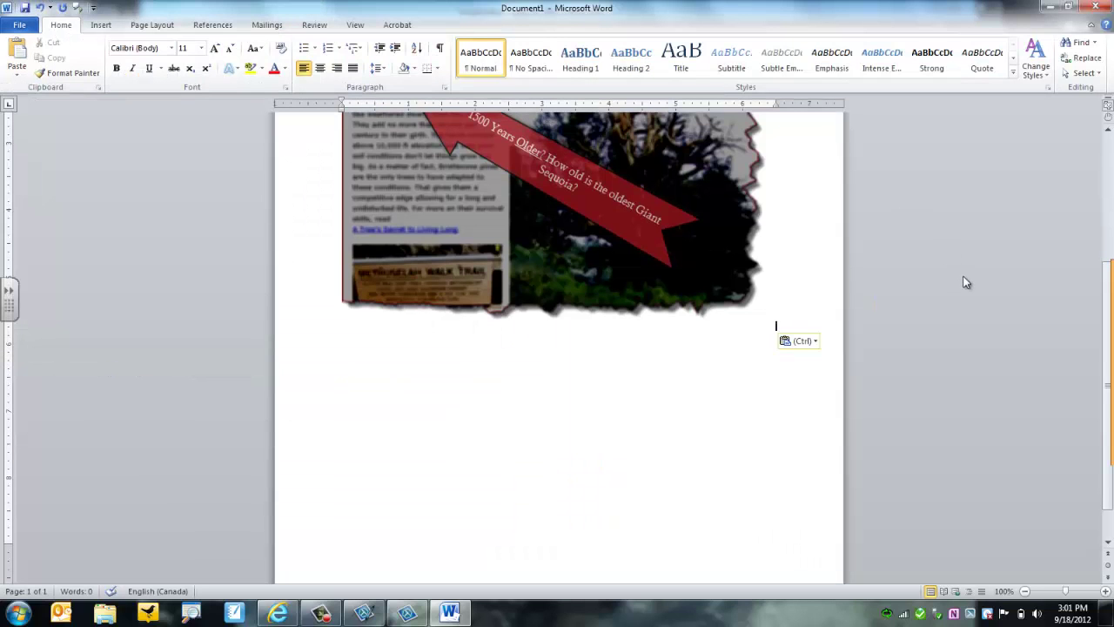
drag(1104, 341, 1107, 249)
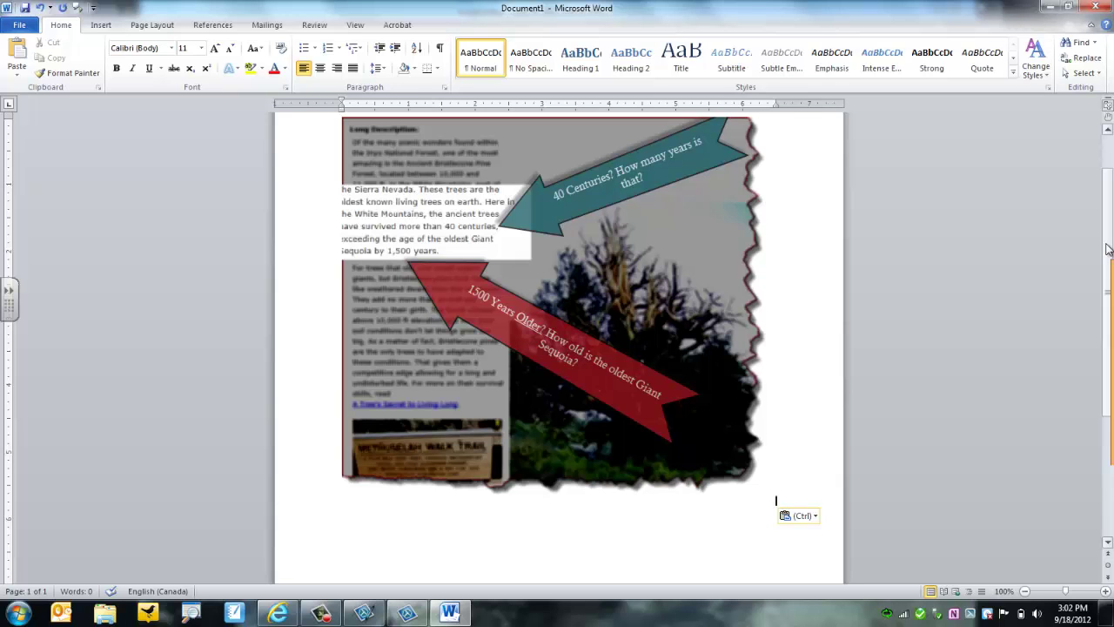
click(1050, 8)
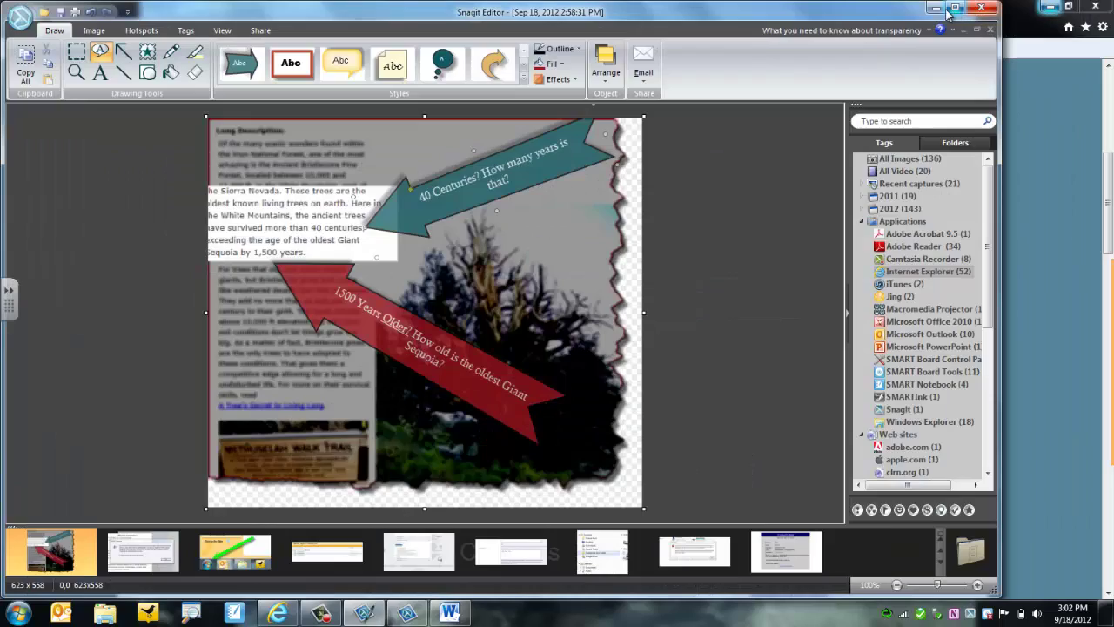
Minimize the Snagit Editor and Internet Explorer windows, leaving Snagit's capture window on the desktop.
click(938, 9)
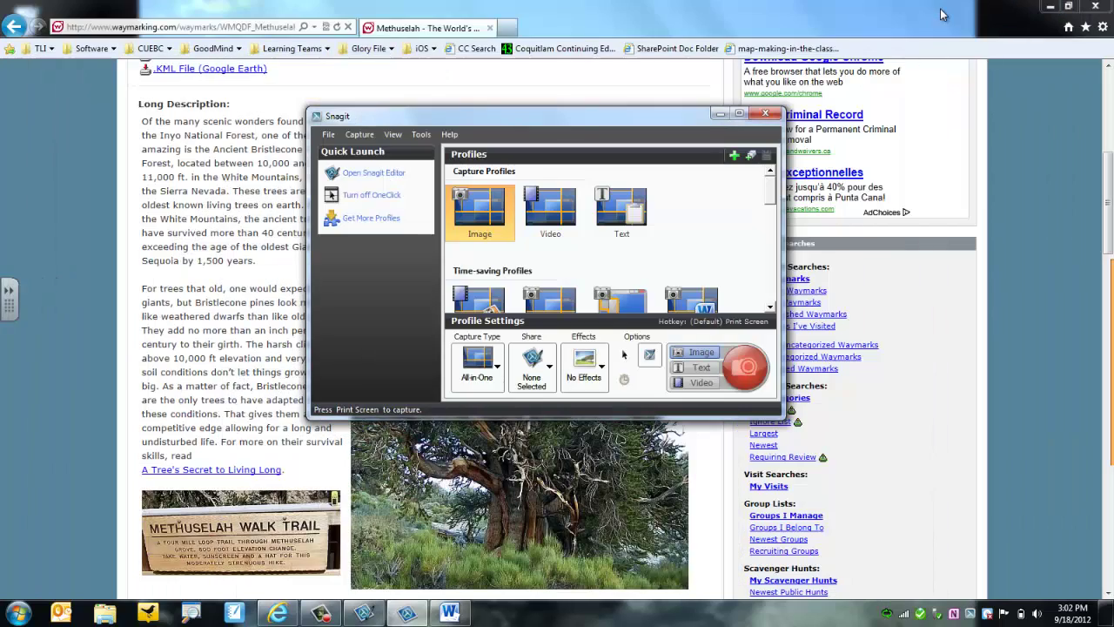
click(1048, 13)
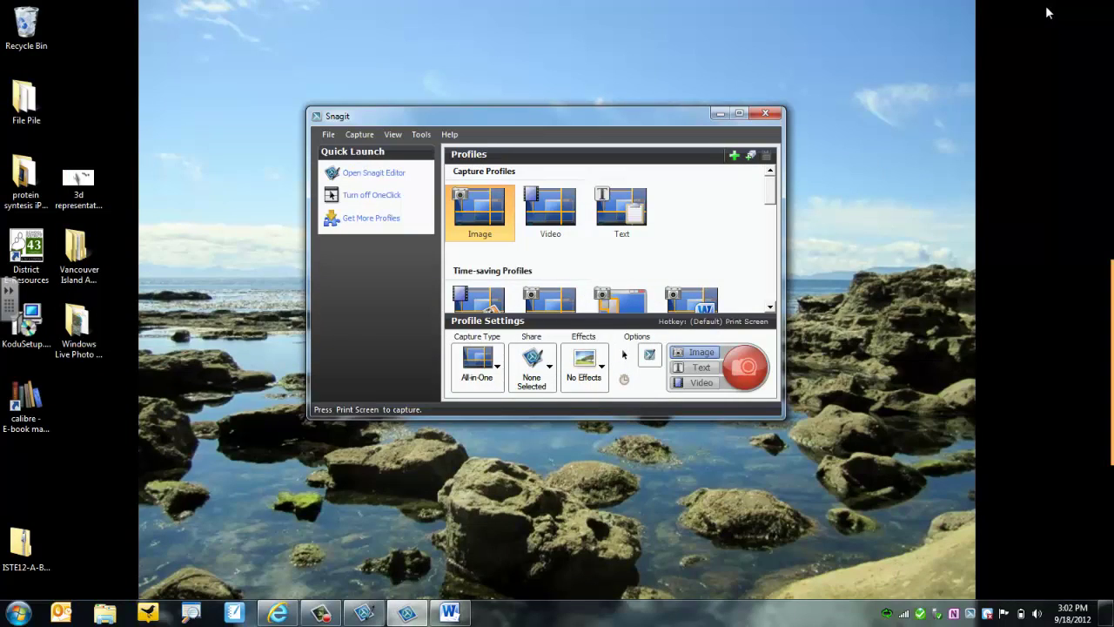